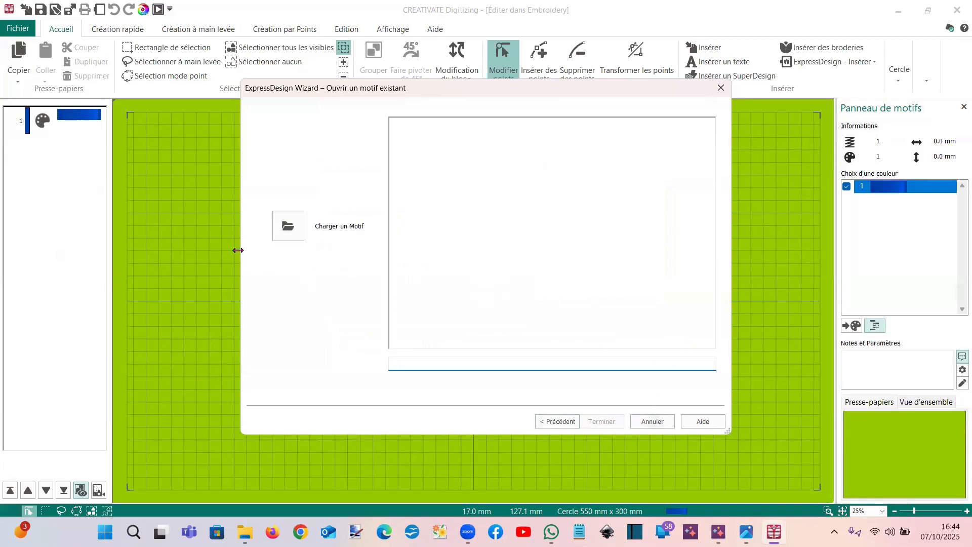
Load the existing design dumbo cadre.edo in the ExpressDesign wizard and complete the wizard
left_click(286, 227)
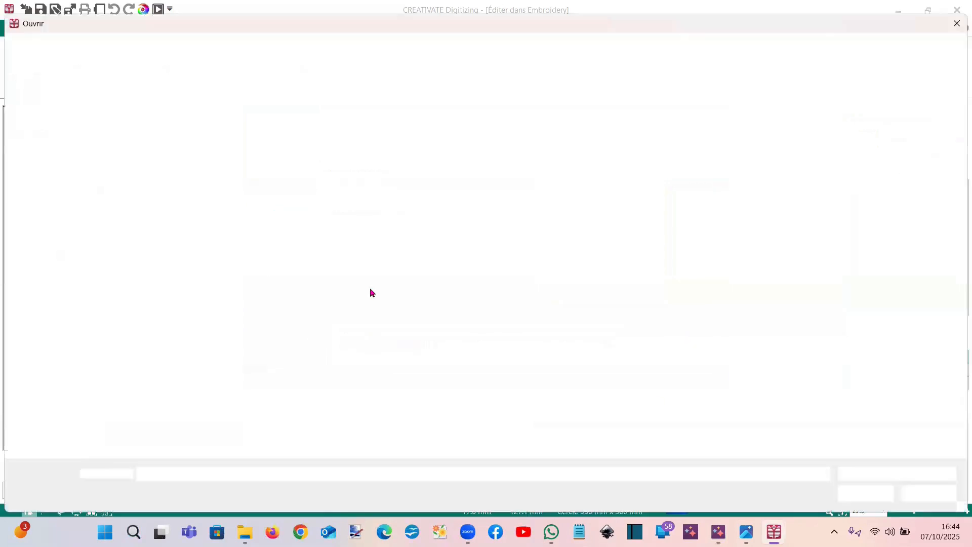
left_click(322, 160)
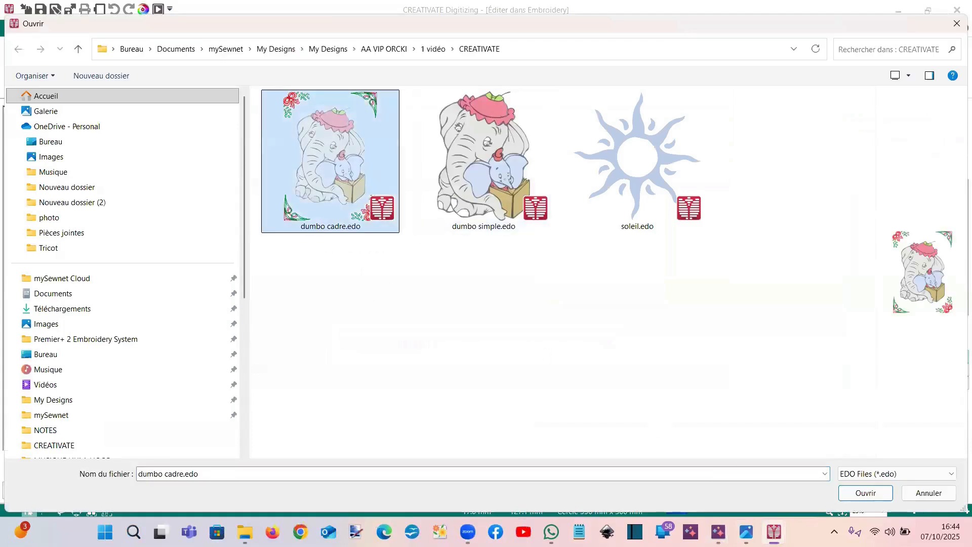
left_click(873, 496)
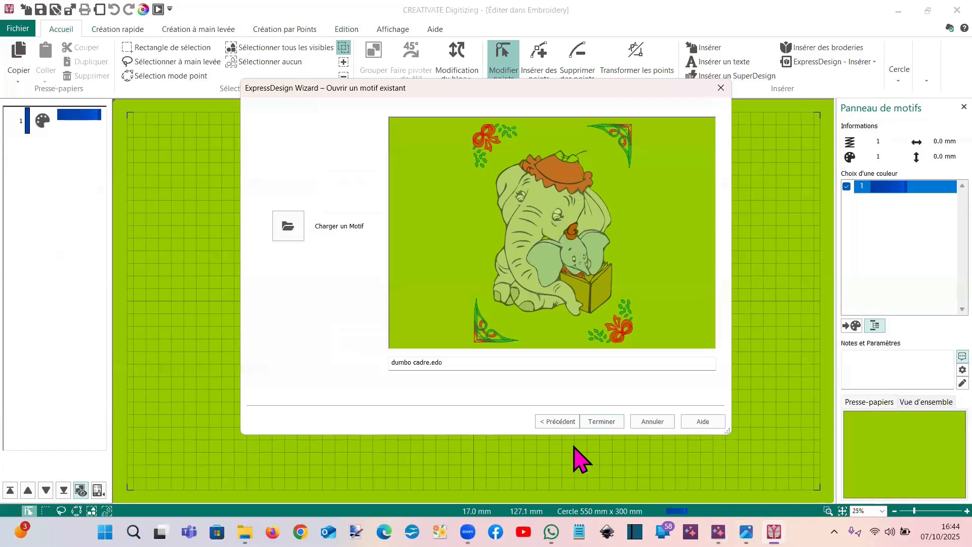
left_click(601, 422)
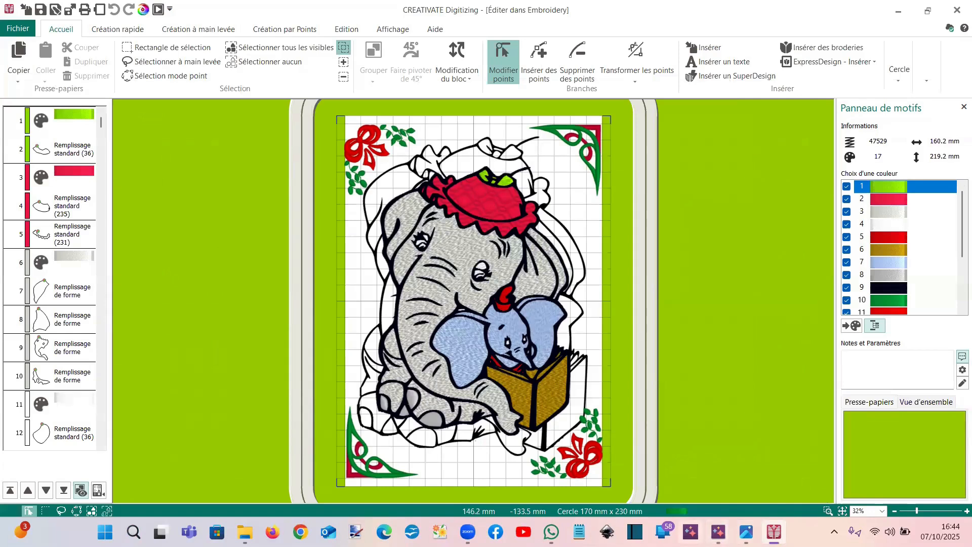
View the framed elephant design in the modèle2 window of CREATIVATE Embroidery and return to CREATIVATE Digitizing
mouse_move(718, 532)
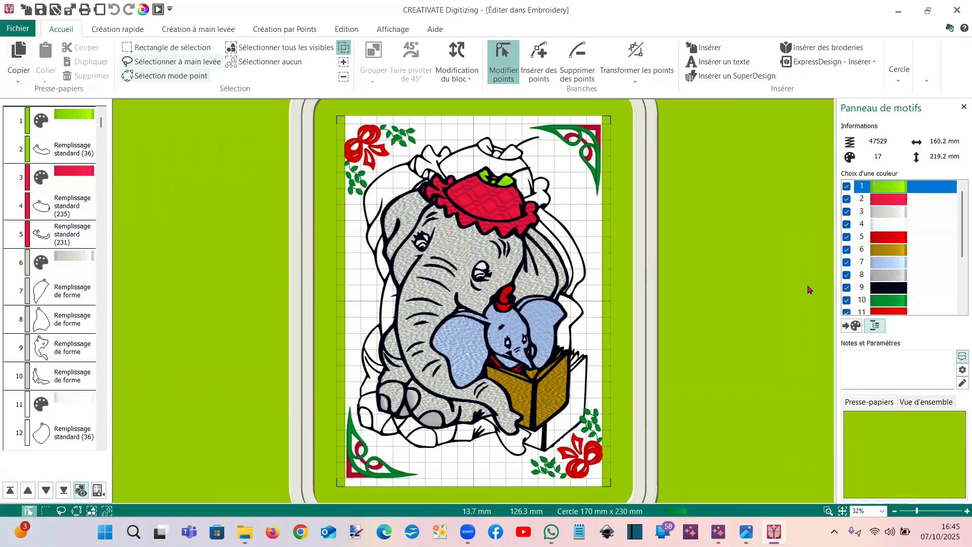
mouse_move(772, 532)
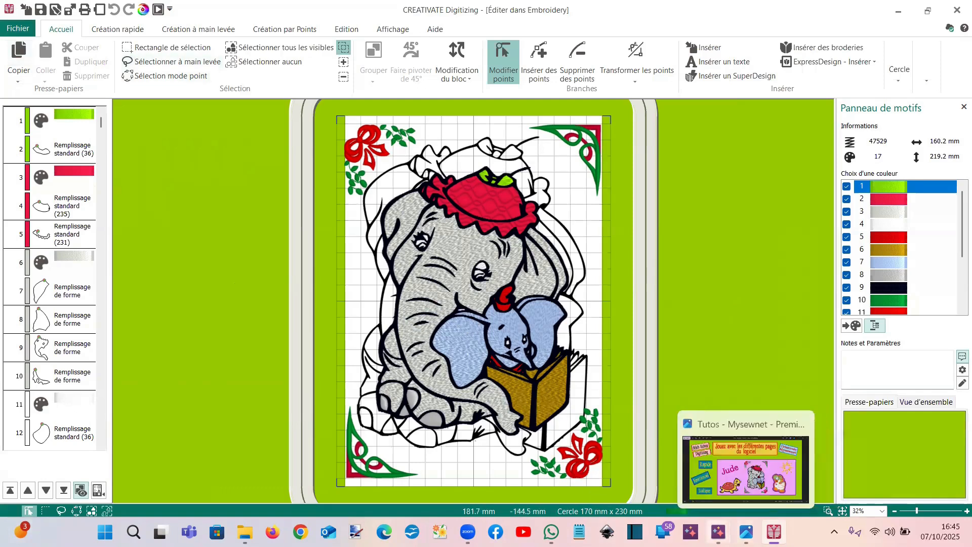
left_click(673, 485)
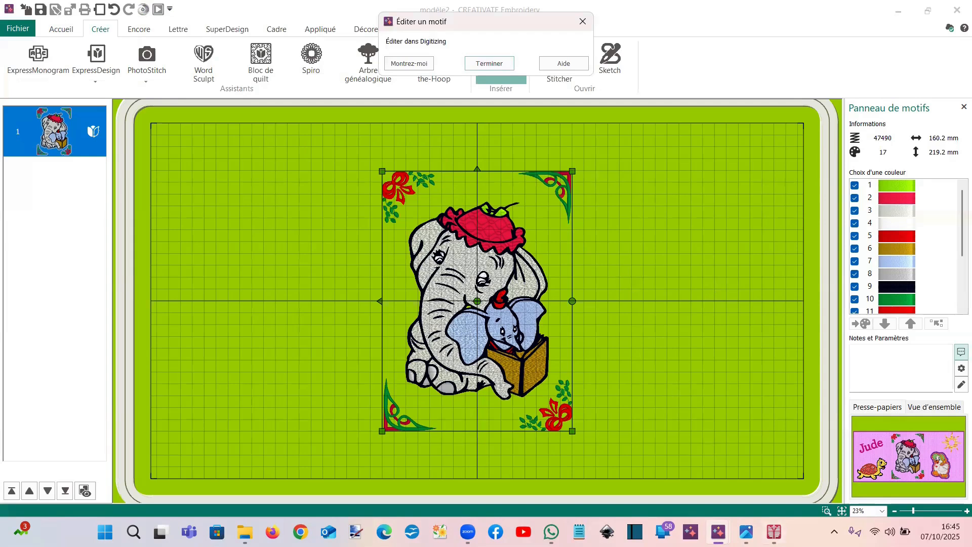
mouse_move(717, 532)
left_click(767, 494)
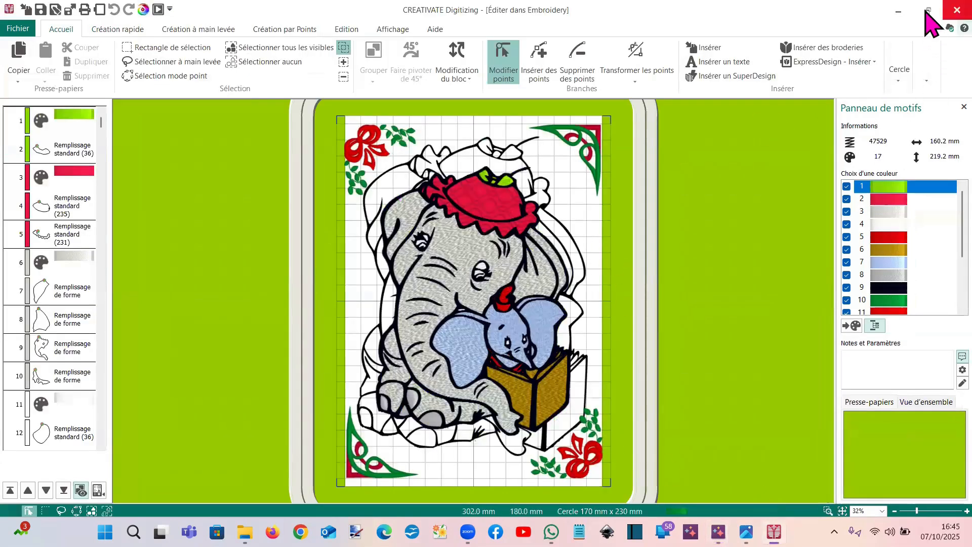
Close CREATIVATE Digitizing, finish the linked edit in CREATIVATE Embroidery and deselect the elephant design
left_click(956, 10)
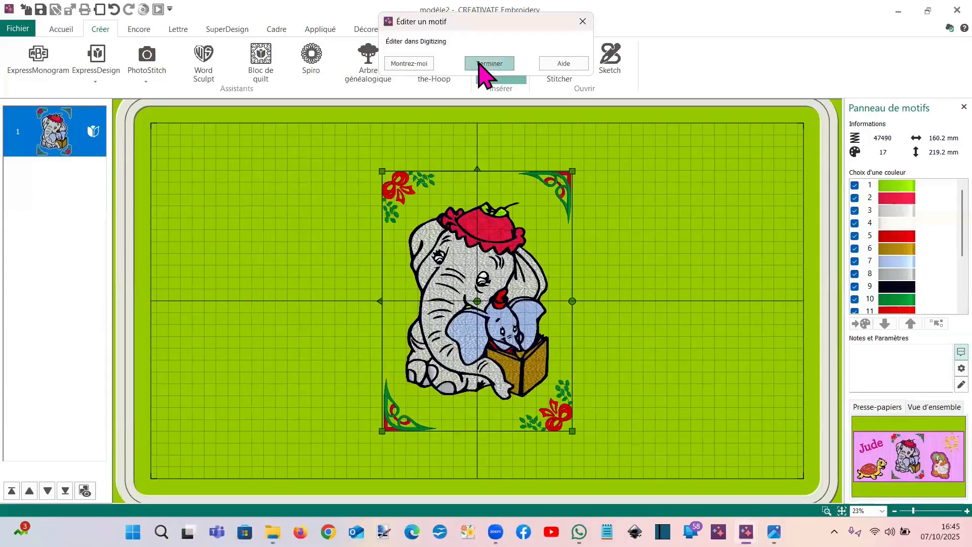
left_click(487, 65)
left_click(709, 344)
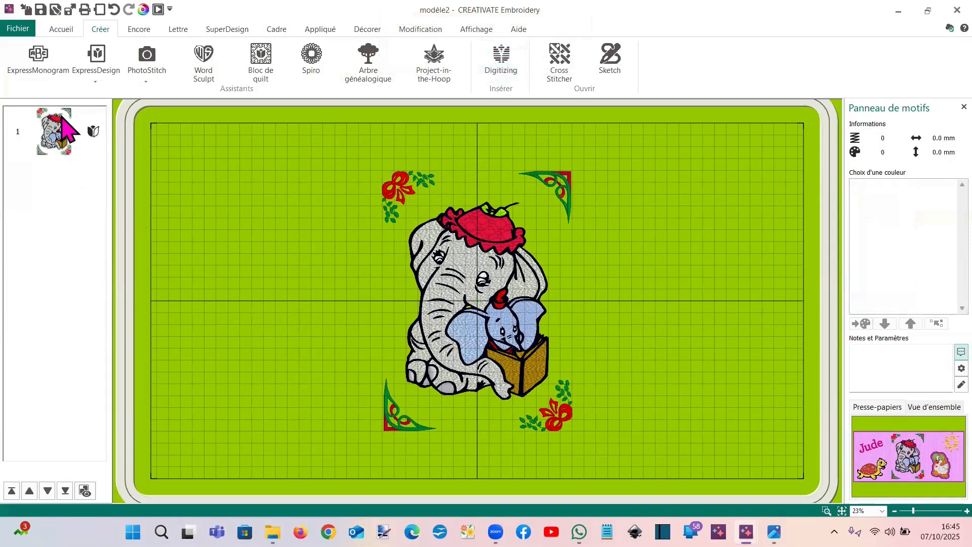
Open the elephant design for editing in CREATIVATE Digitizing and fade out its background picture
right_click(65, 131)
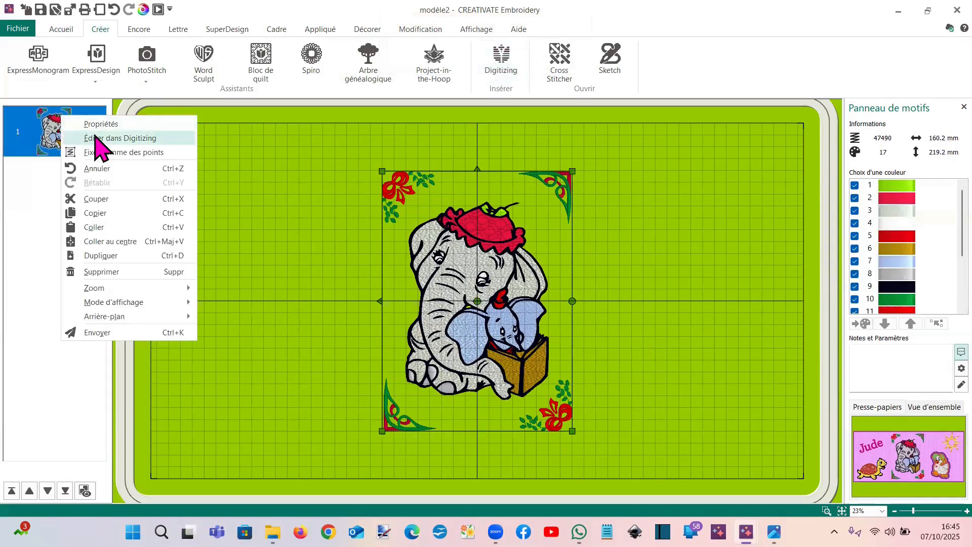
left_click(99, 140)
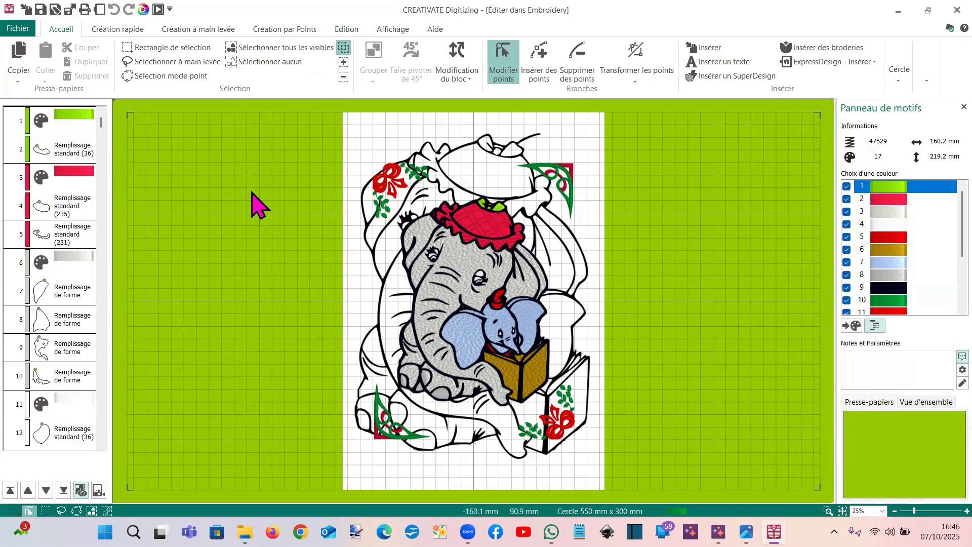
left_click(397, 32)
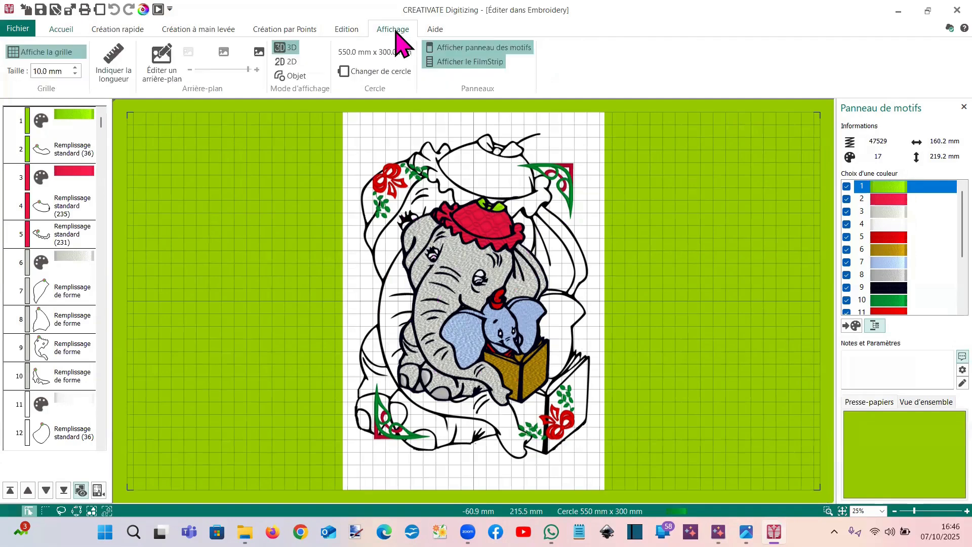
left_click_drag(248, 69, 198, 70)
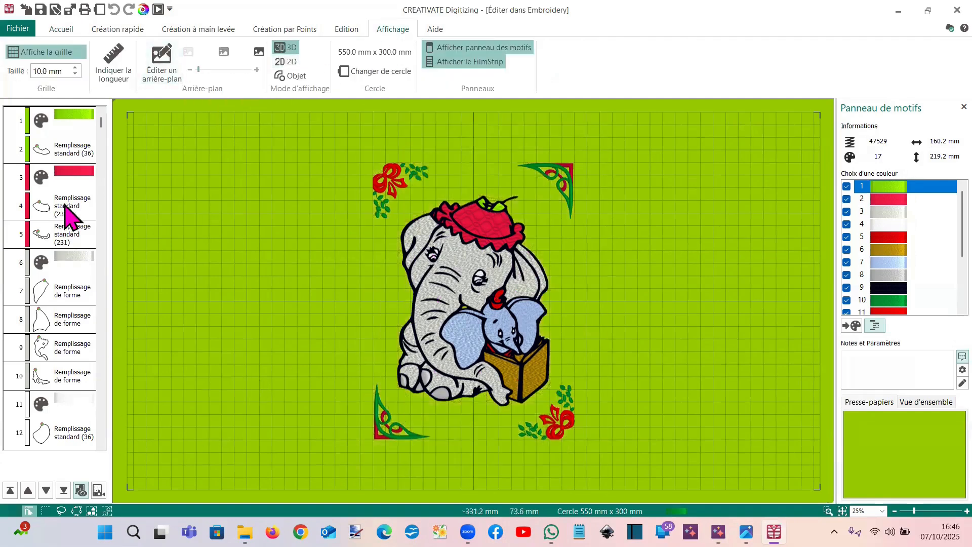
Insert soleil.edo after the last object in the stitch sequence and move the sun to the hoop's upper right area
left_click_drag(101, 125, 94, 463)
left_click(85, 436)
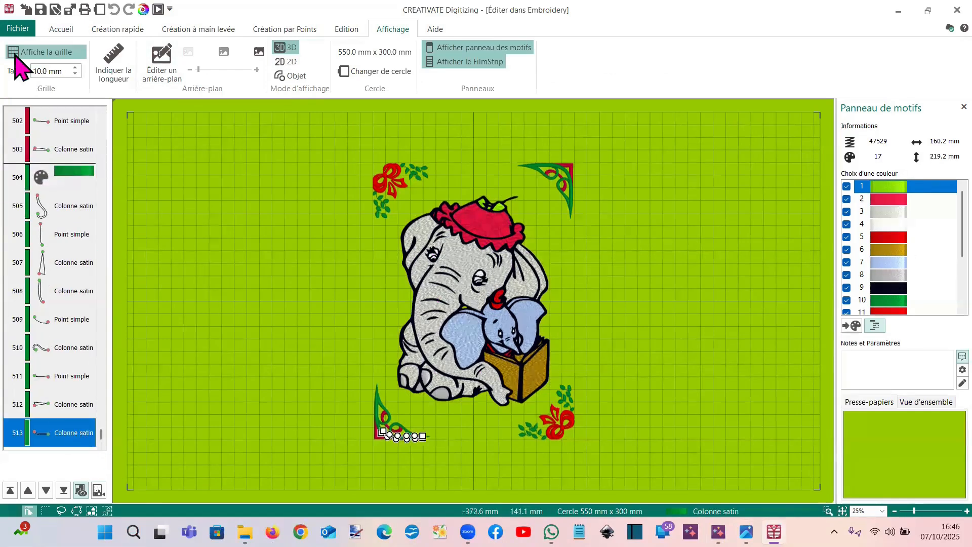
left_click(18, 29)
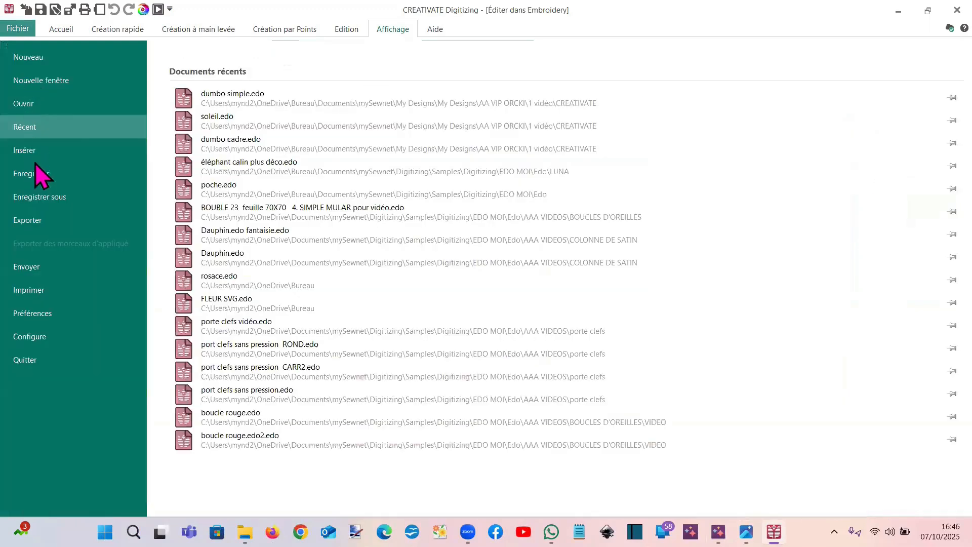
left_click(36, 152)
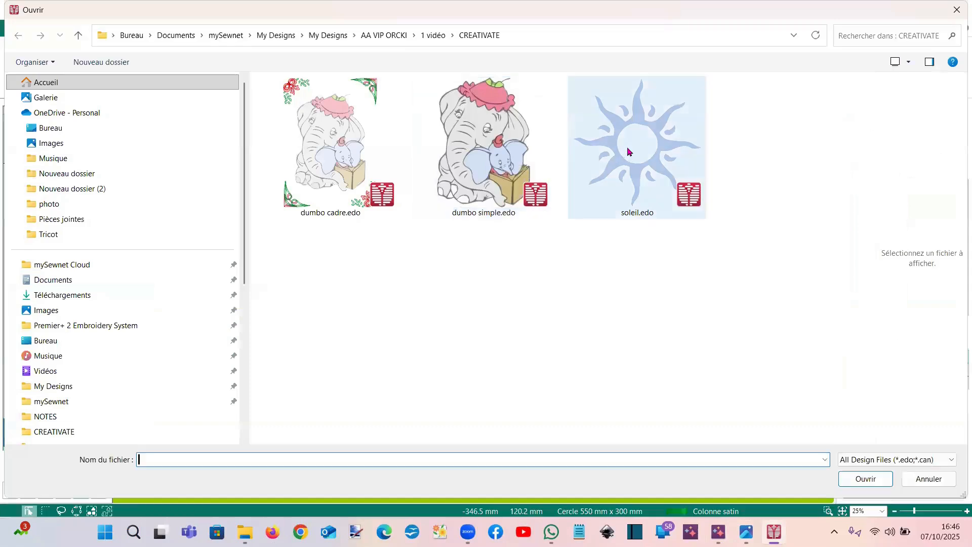
left_click(627, 152)
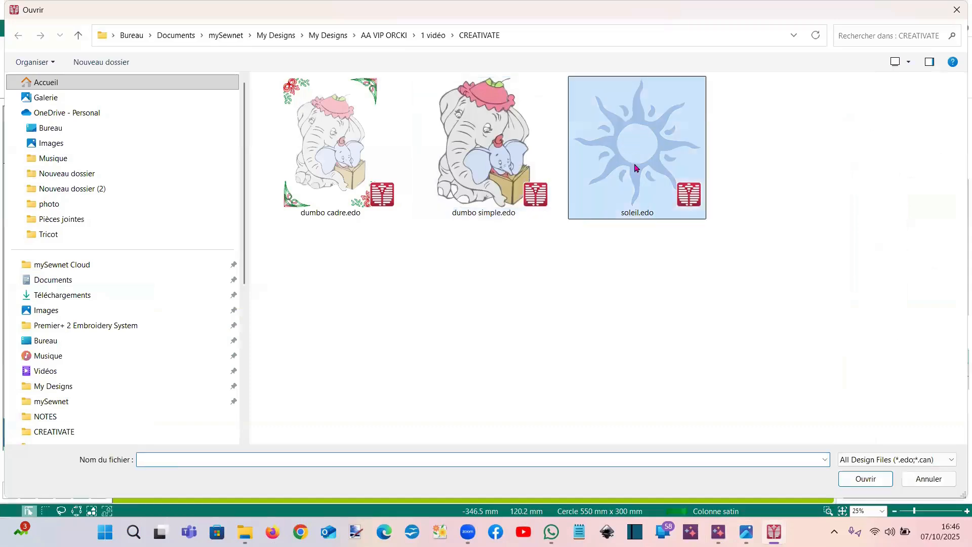
left_click(864, 479)
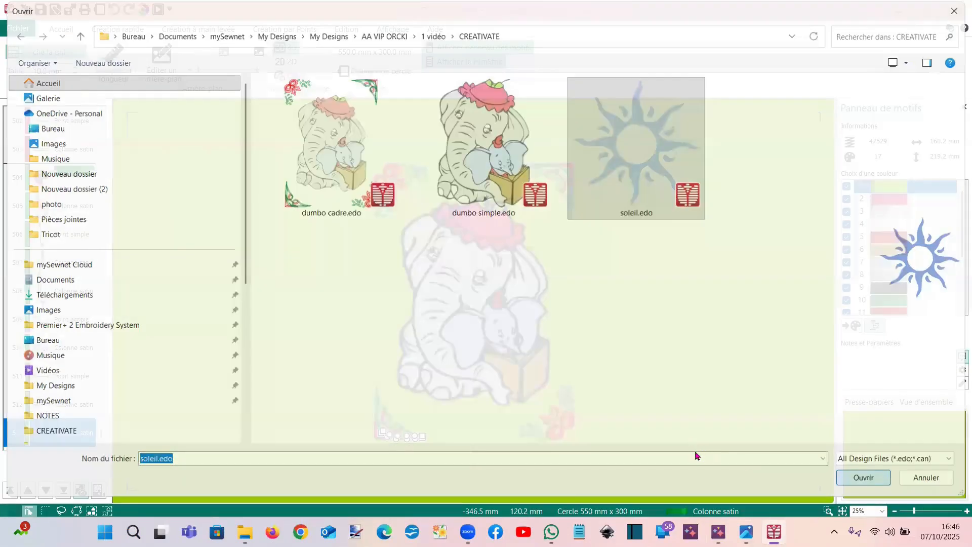
left_click_drag(461, 323, 692, 215)
left_click_drag(737, 338, 737, 338)
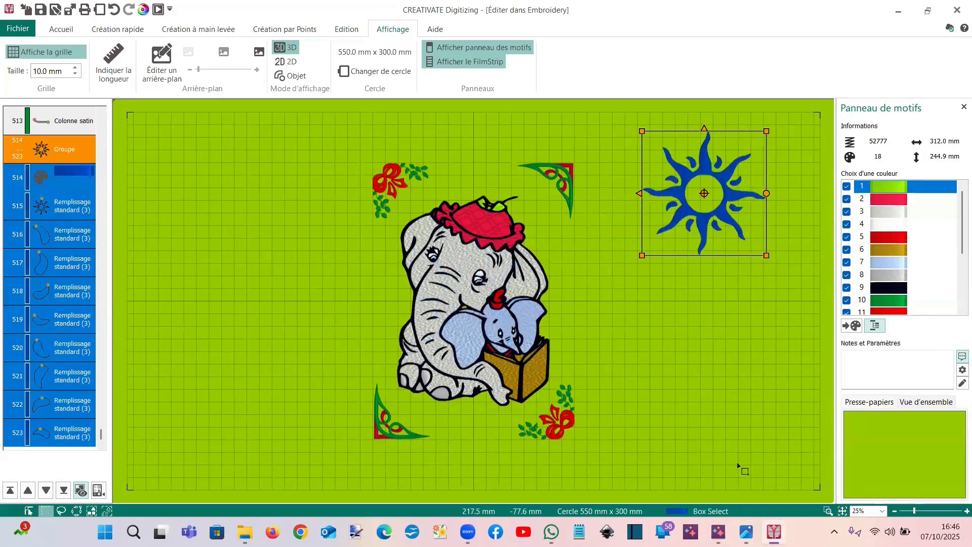
Switch to modèle2 in CREATIVATE Embroidery and examine how the elephant and sun are listed in the design
mouse_move(718, 532)
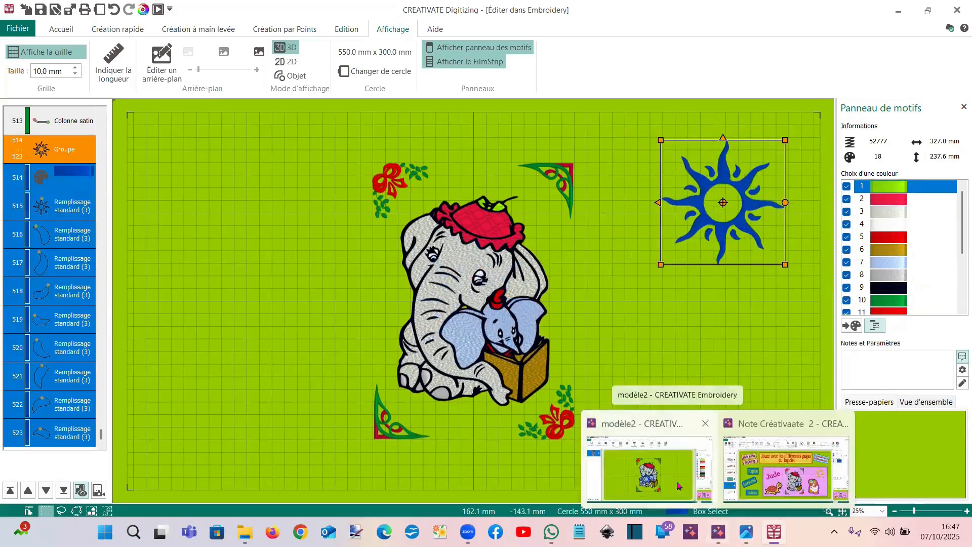
left_click(668, 476)
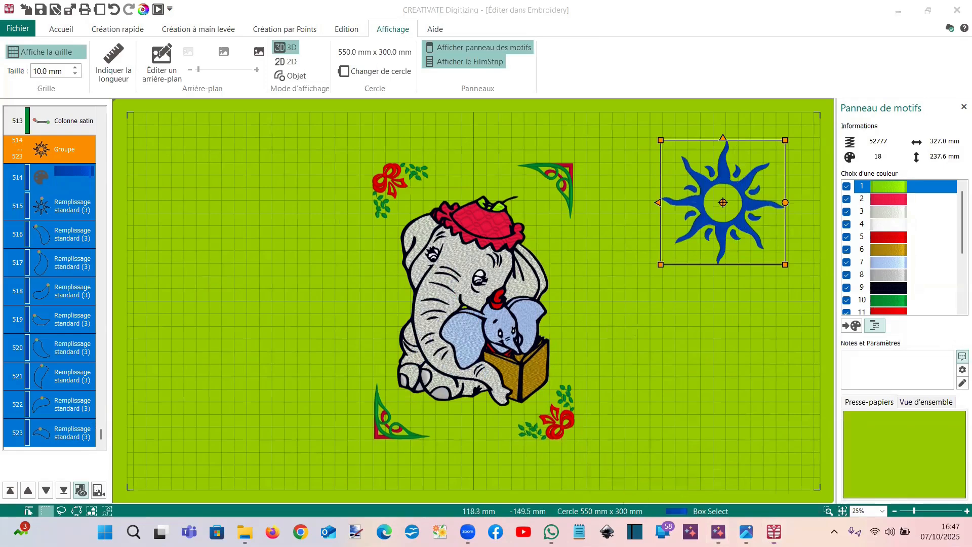
mouse_move(717, 531)
left_click(667, 463)
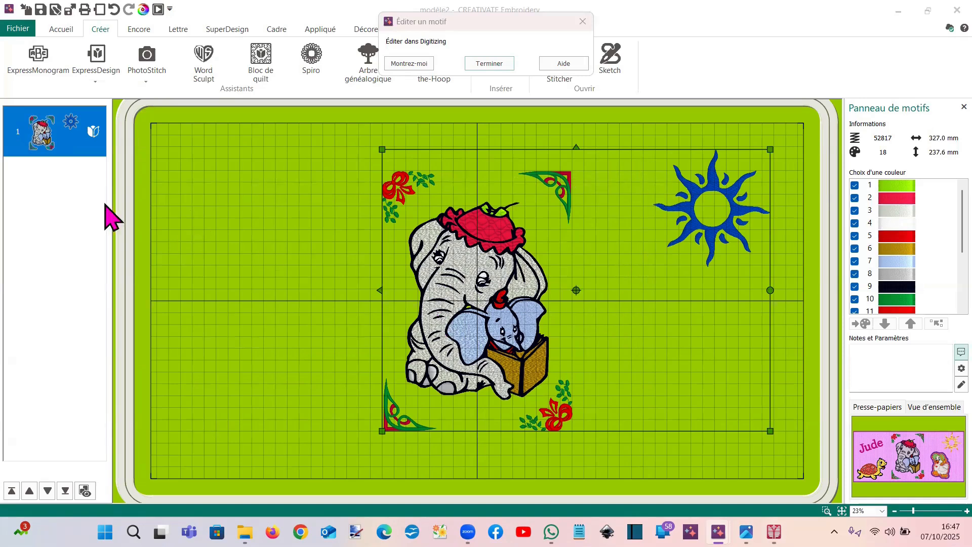
left_click(89, 142)
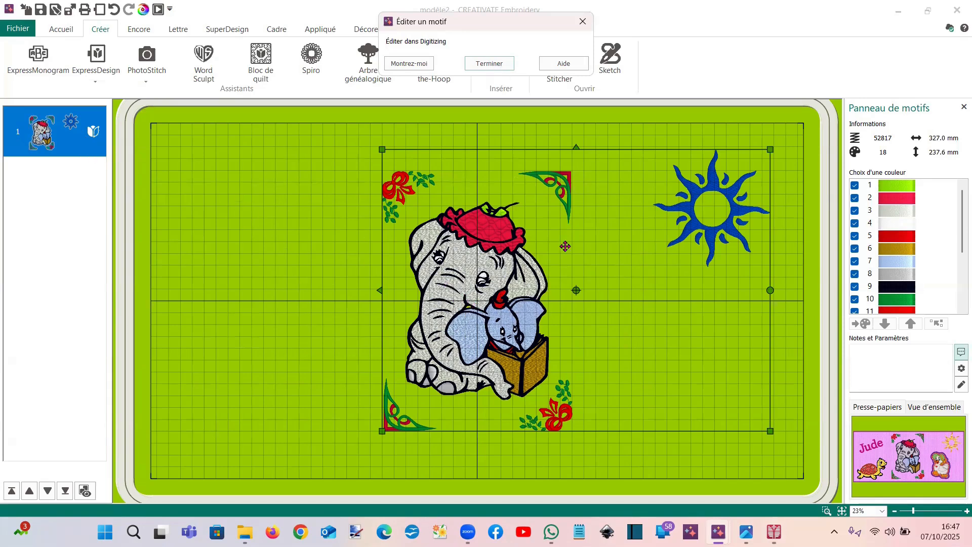
Move the combined elephant and sun design slightly left, then undo both the move and the sun's addition
left_click_drag(567, 247, 516, 248)
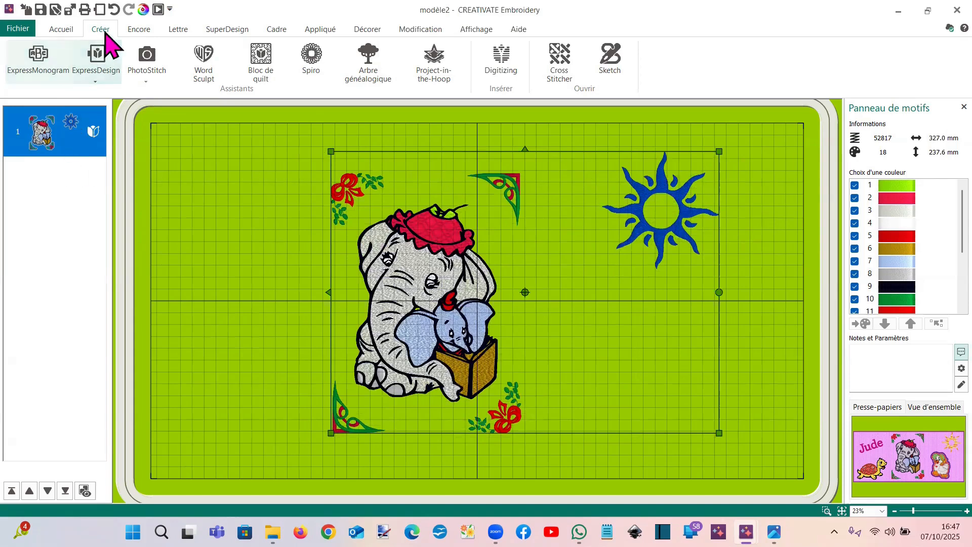
left_click(115, 9)
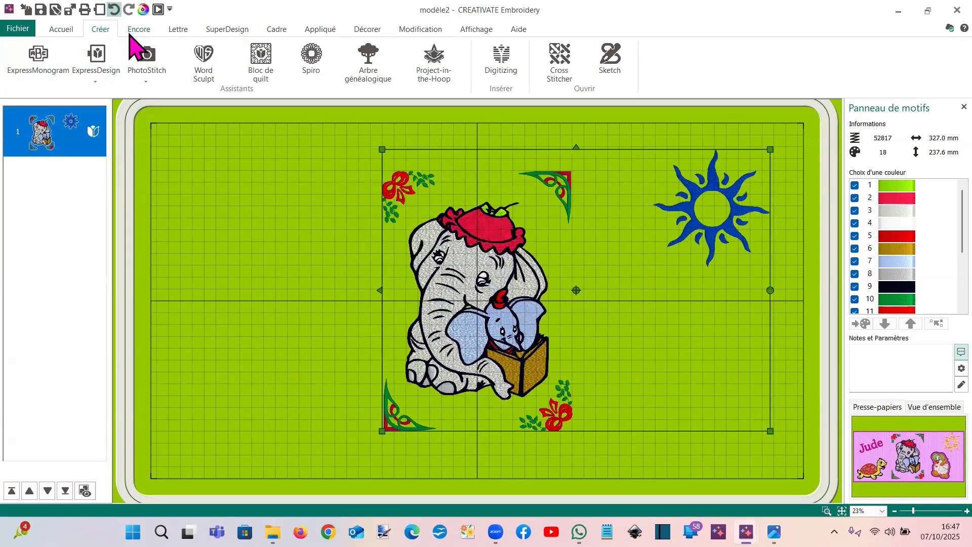
left_click(115, 10)
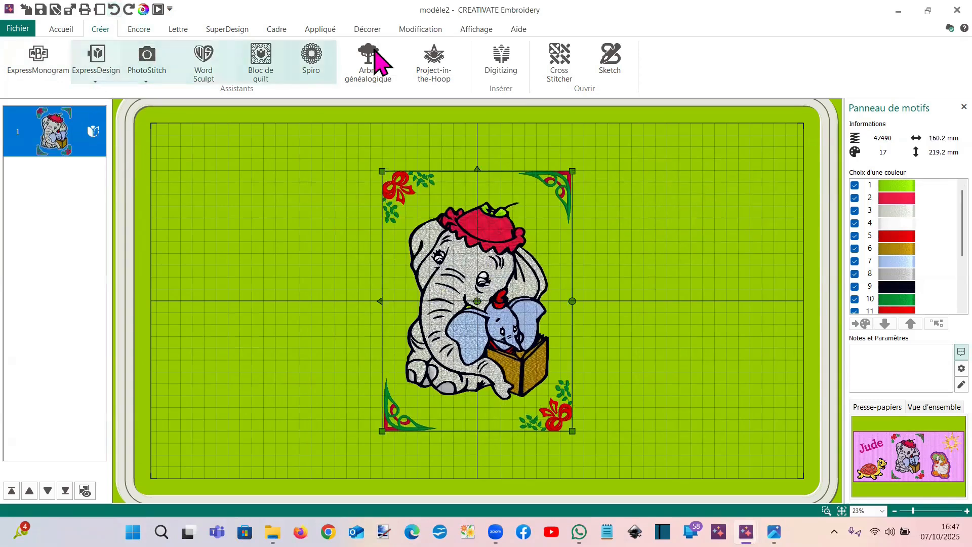
Create a separate Digitizing design from the existing file soleil.edo and return to modèle2 in CREATIVATE Embroidery
left_click(507, 62)
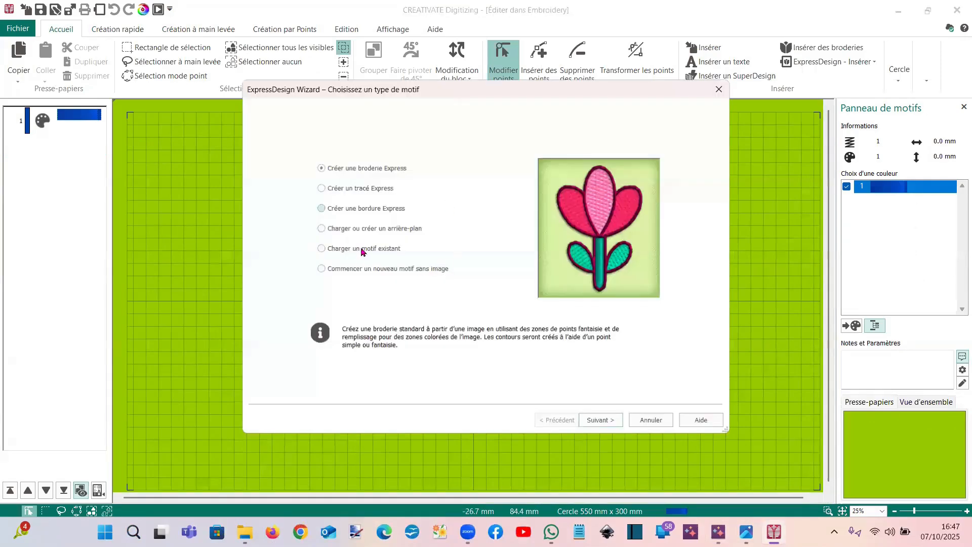
left_click(362, 250)
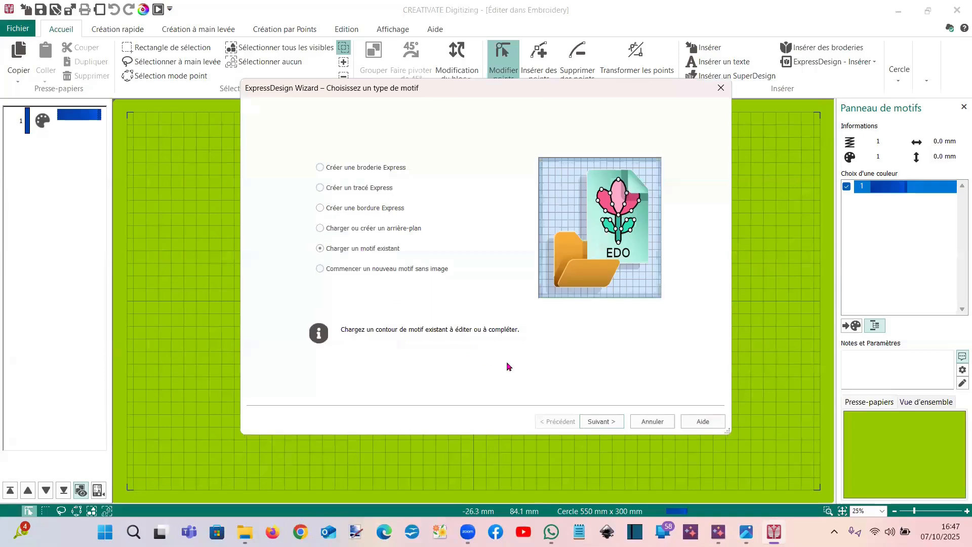
left_click(608, 421)
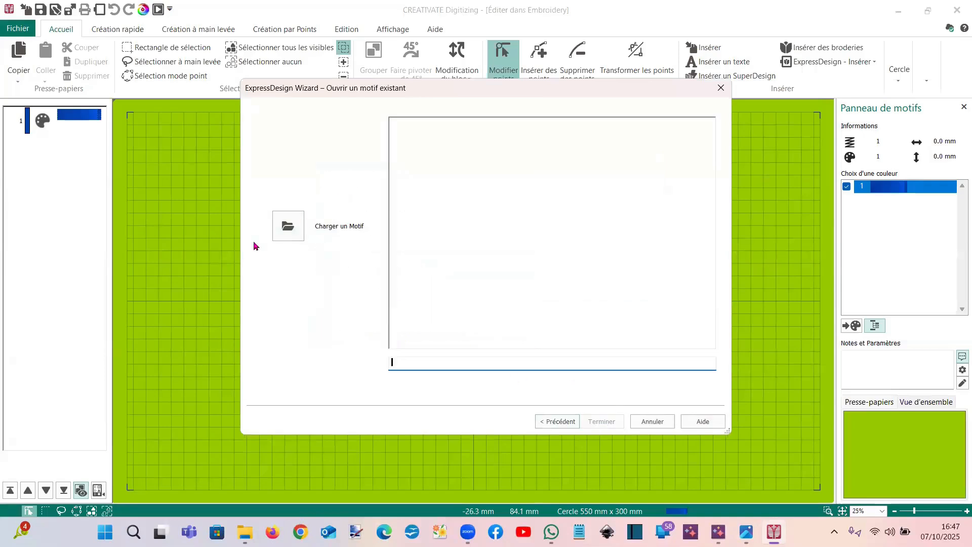
left_click(301, 224)
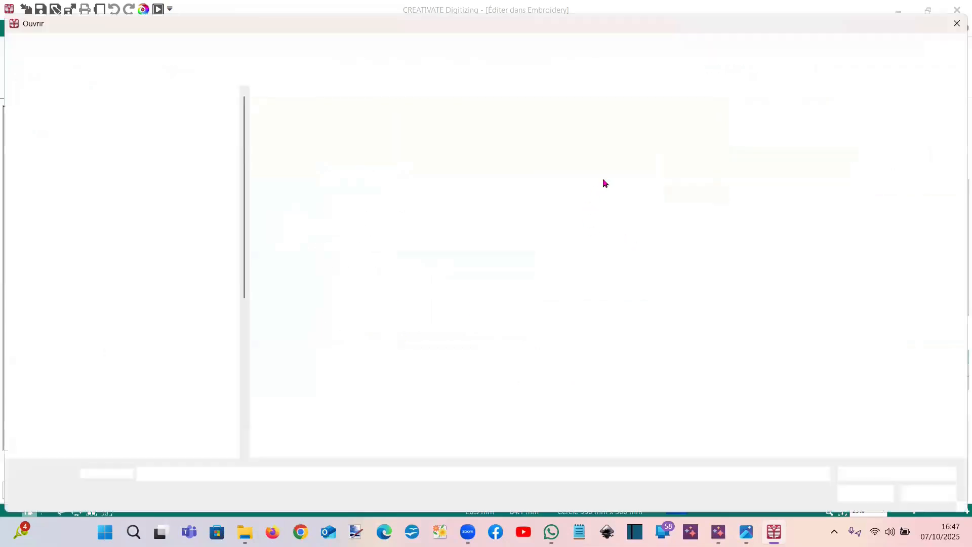
left_click(638, 166)
left_click(876, 496)
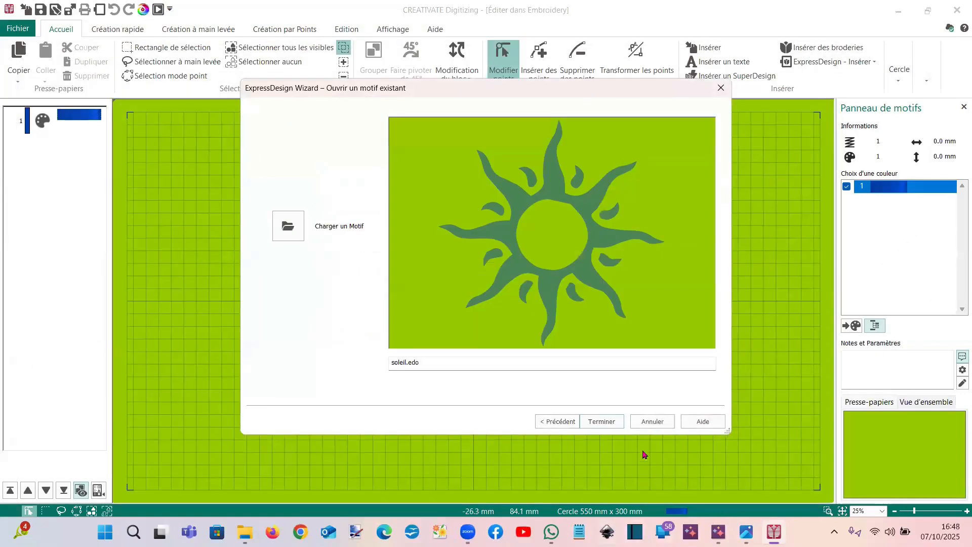
left_click(599, 422)
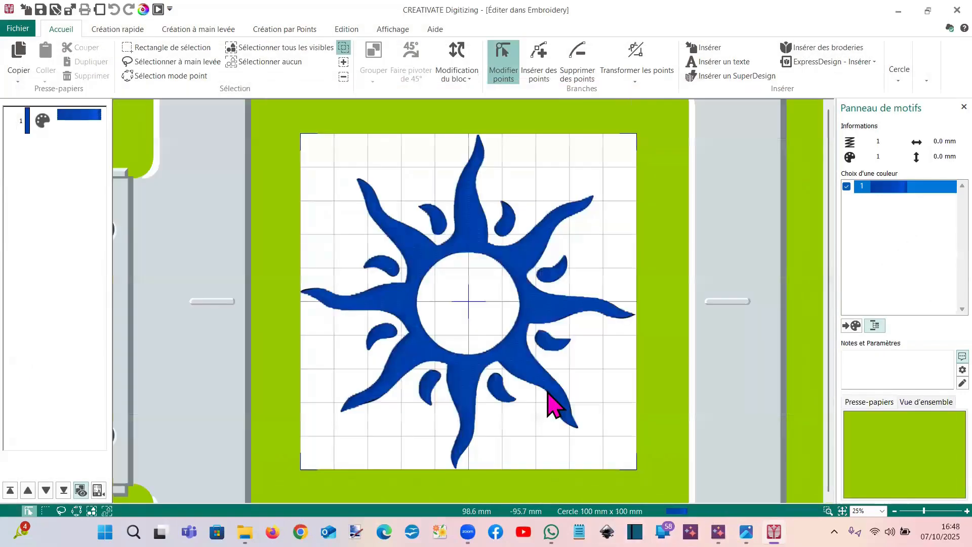
mouse_move(718, 531)
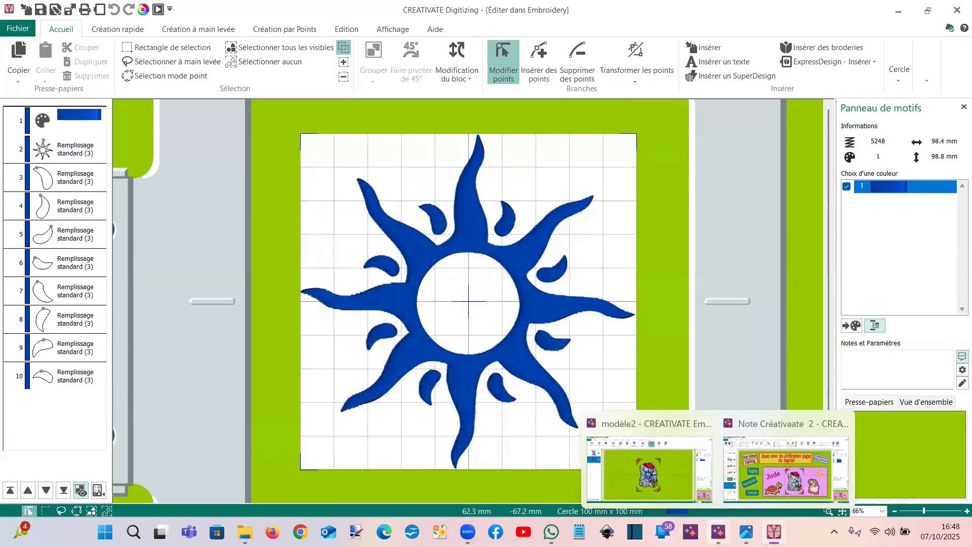
left_click(681, 483)
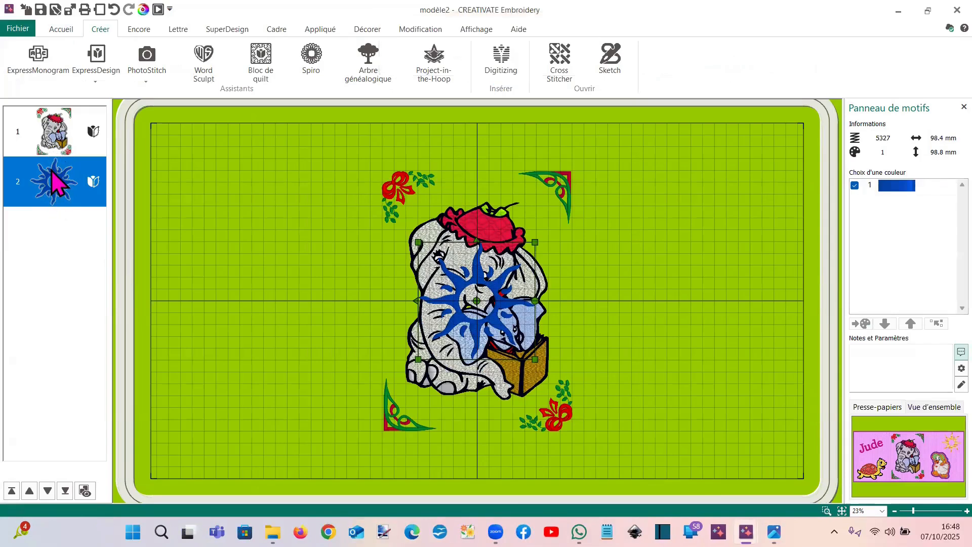
Move the blue sun to the hoop's upper right area, nudge it up and delete it from the design
left_click_drag(529, 316, 408, 286)
left_click_drag(714, 224, 742, 211)
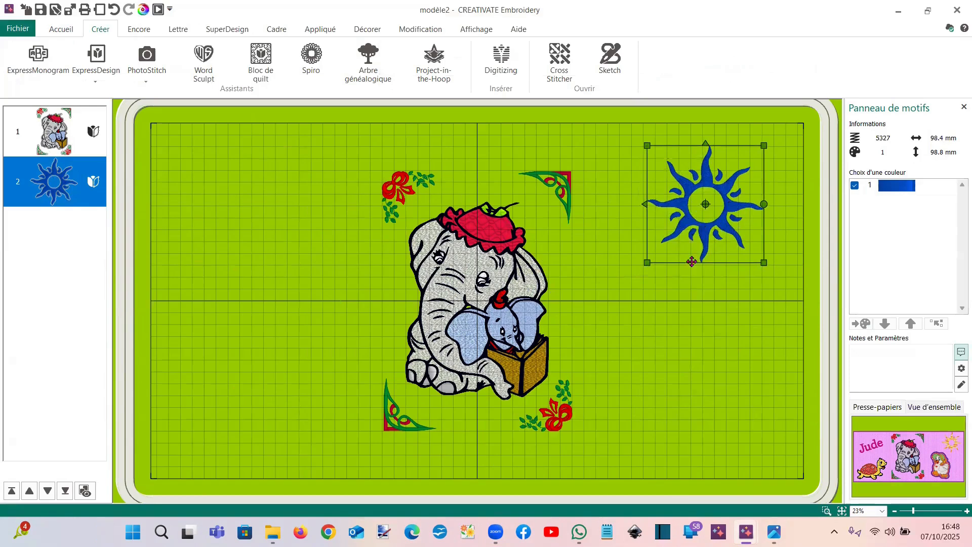
key("Up")
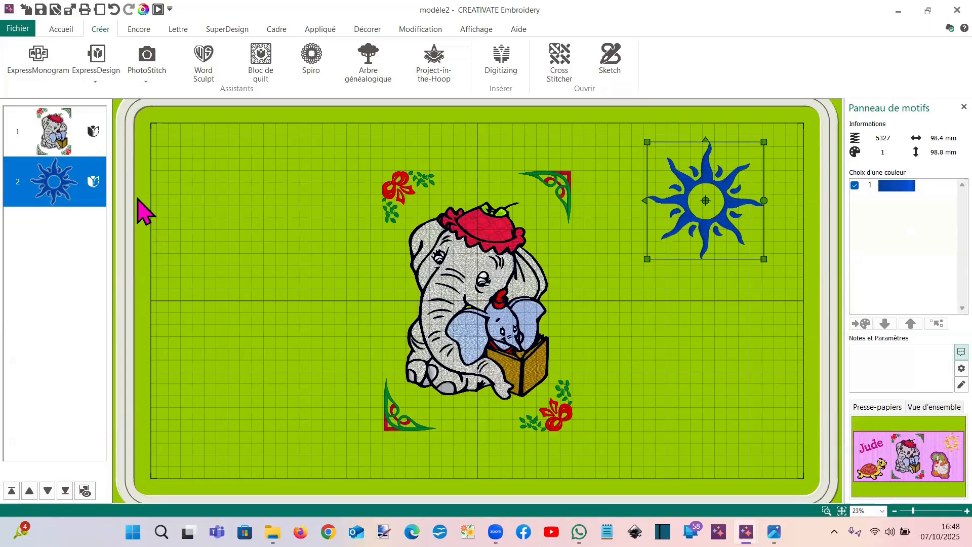
key("Delete")
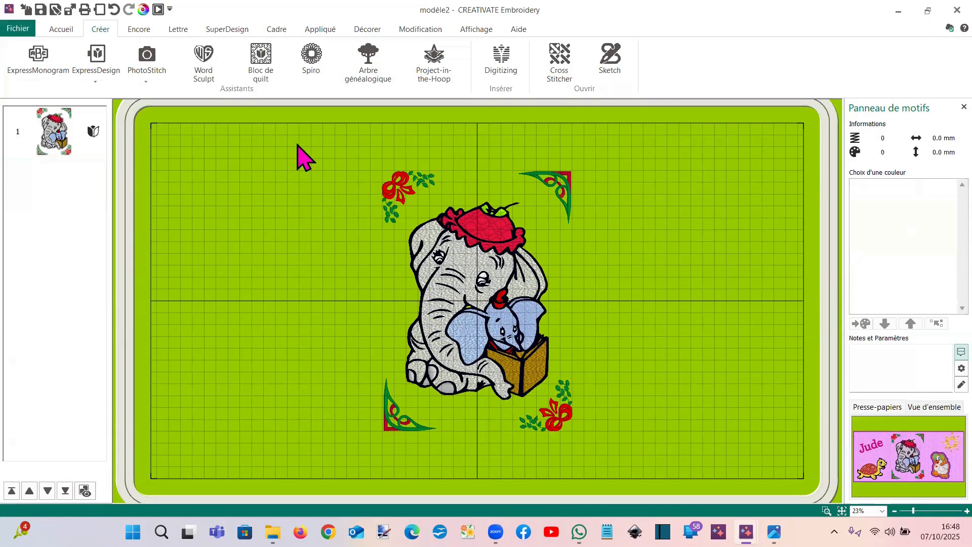
Start a new Digitizing design from Embroidery and load the purple sun picture as its background, without rotating or cropping it
left_click(501, 62)
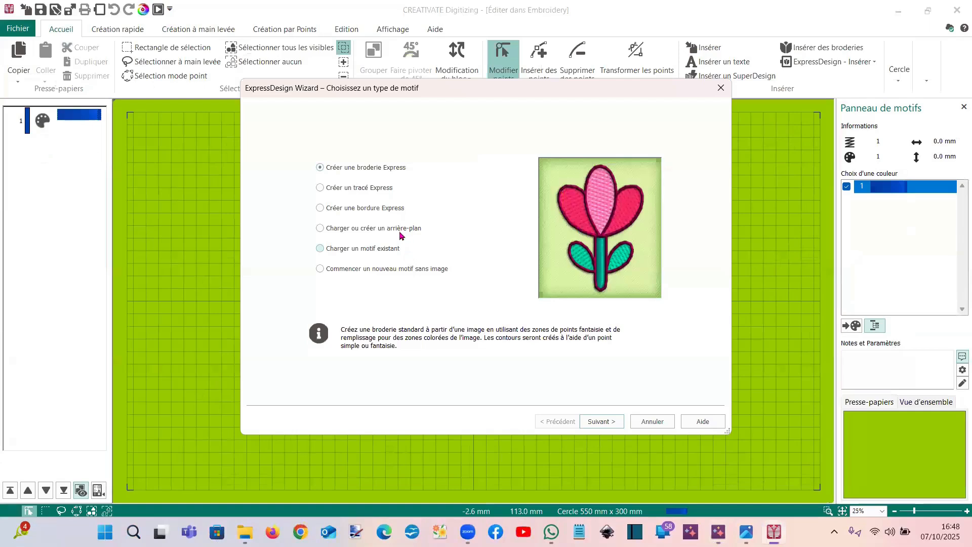
left_click(396, 228)
left_click(590, 421)
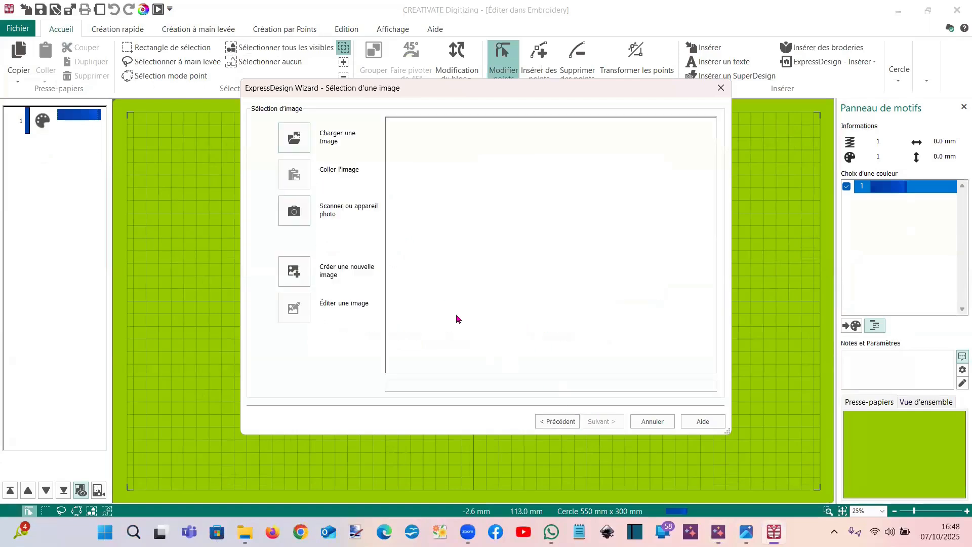
left_click(294, 138)
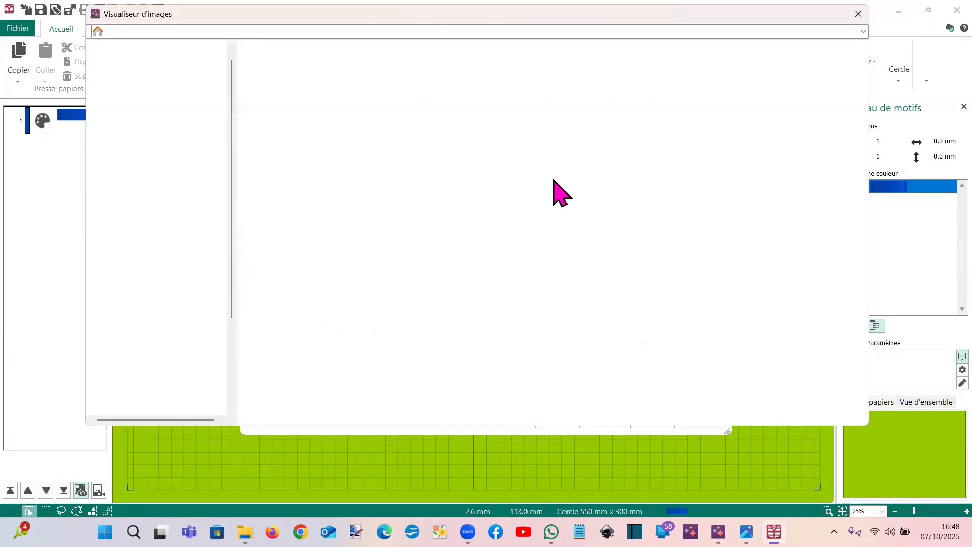
left_click(752, 410)
left_click(599, 422)
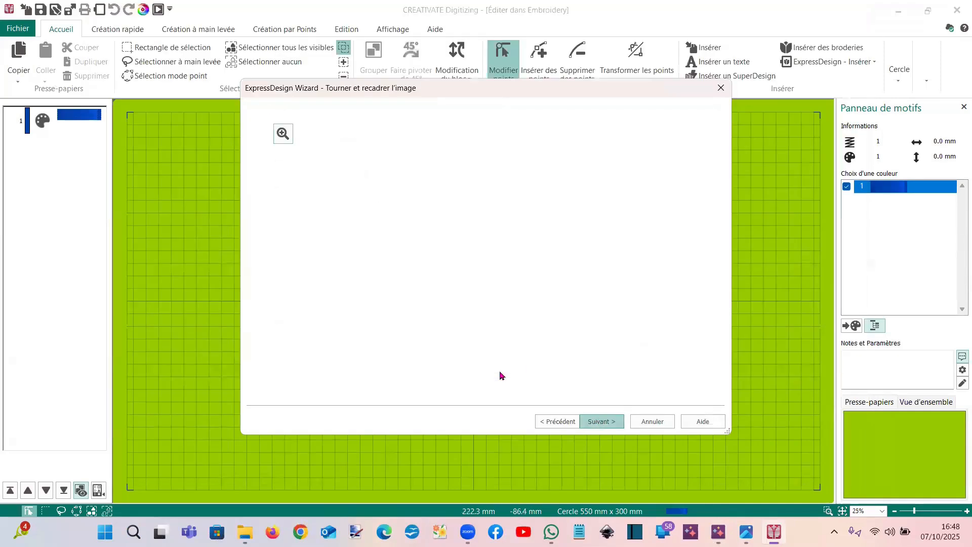
left_click(604, 422)
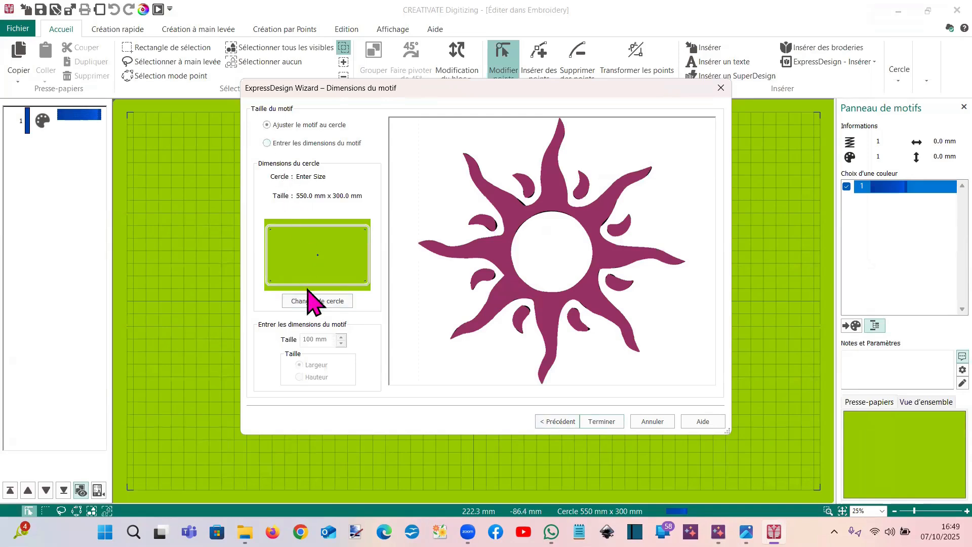
Set the hoop to 80mm x 80mm - SMALL SQUARE HOOP instead of a custom size and finish the background setup
left_click(334, 298)
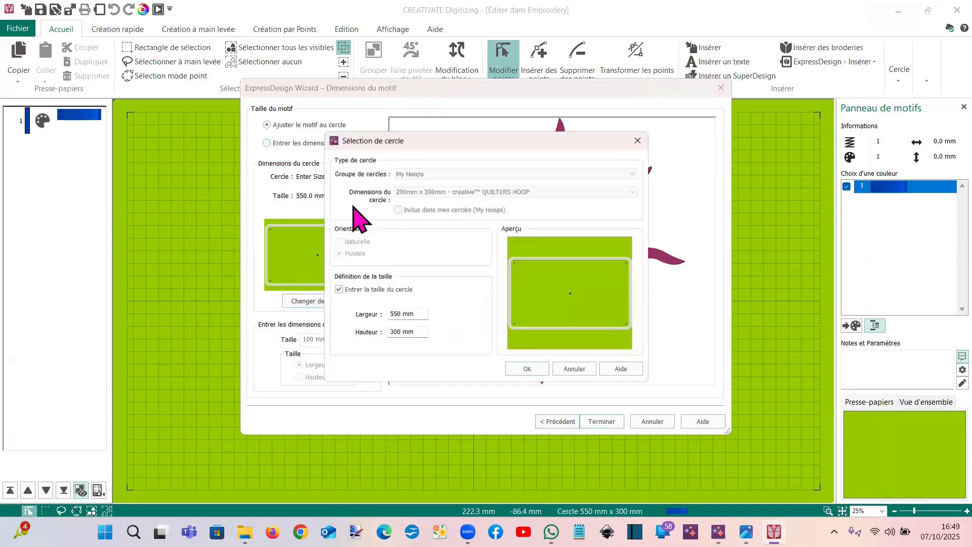
left_click(336, 290)
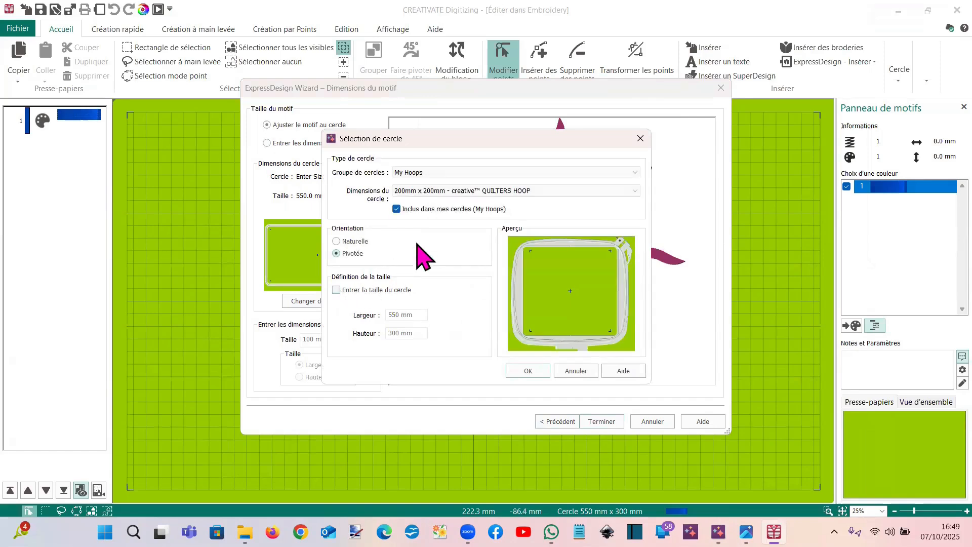
left_click(430, 191)
left_click(431, 210)
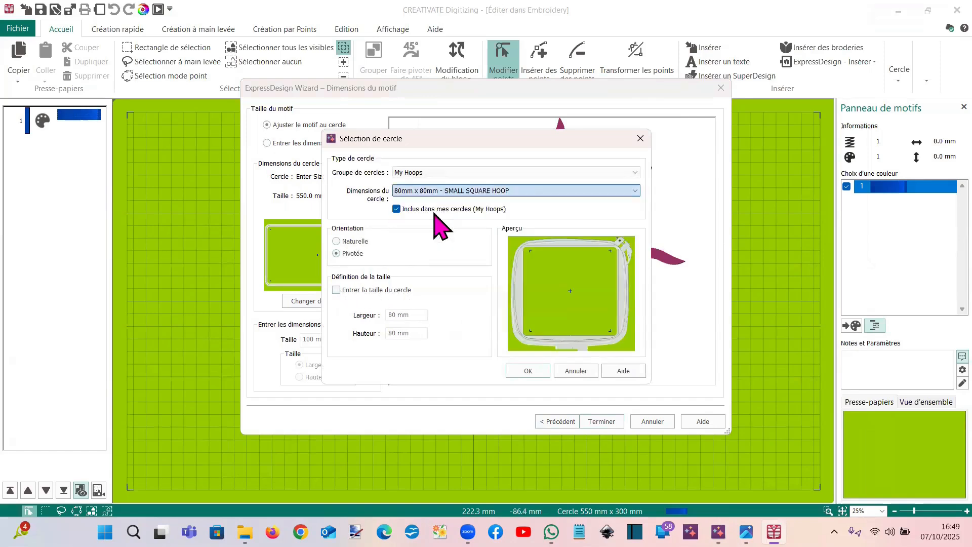
left_click(528, 372)
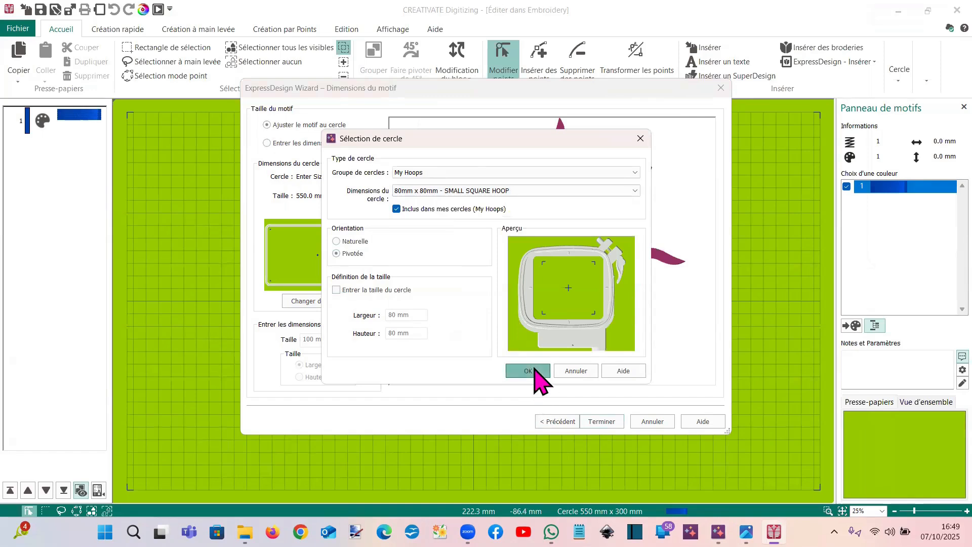
left_click(601, 422)
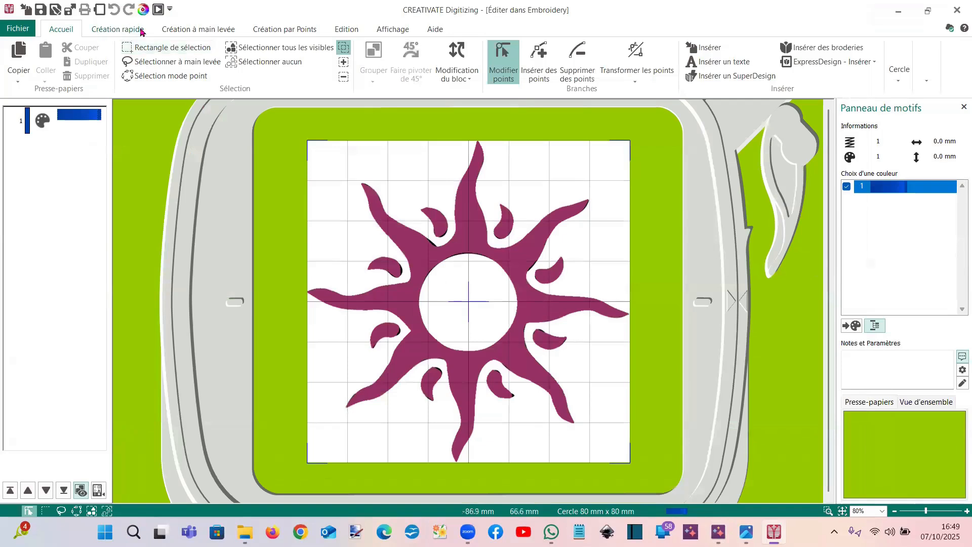
Fill the sun's body with a standard QuickStitch fill and automatic hole, using colour tolerance 10 and a low number of points
left_click(121, 29)
left_click(301, 58)
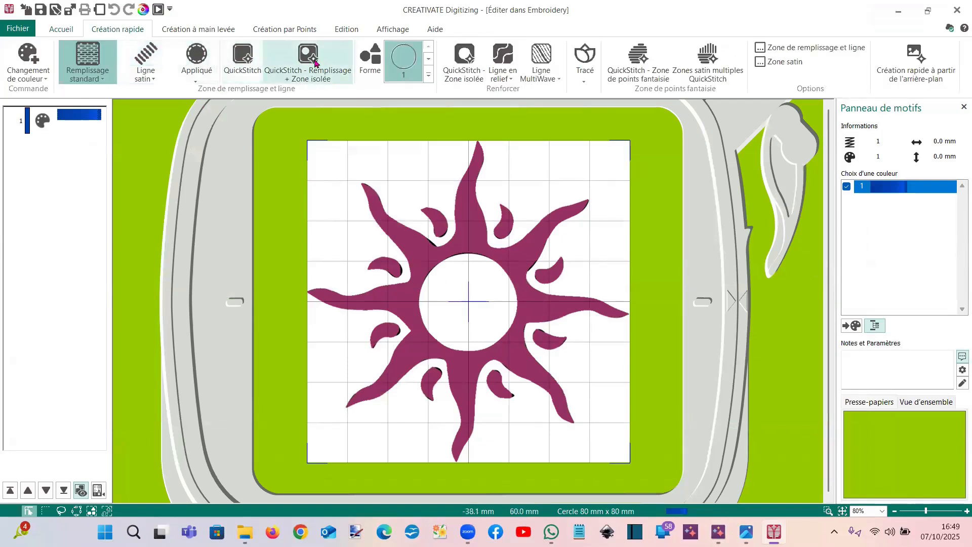
left_click(430, 257)
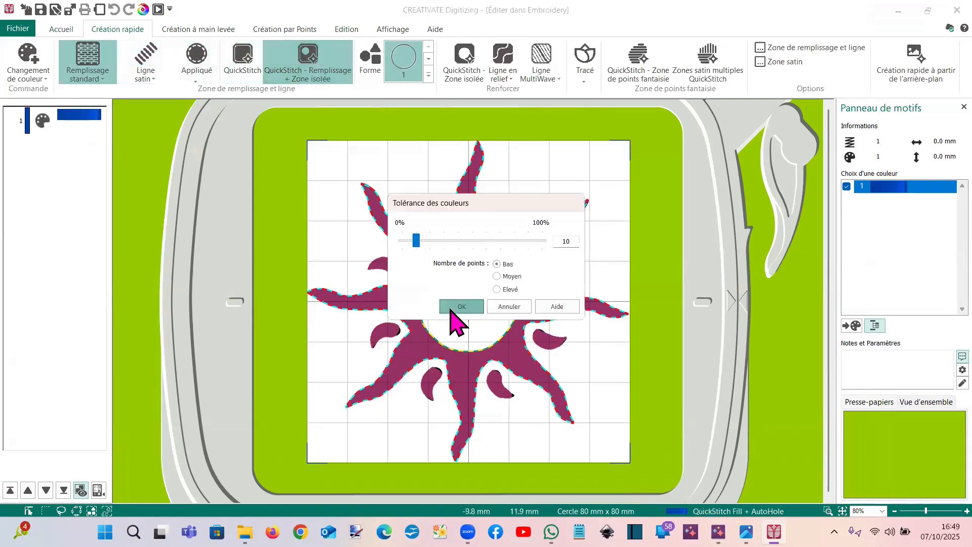
left_click(451, 307)
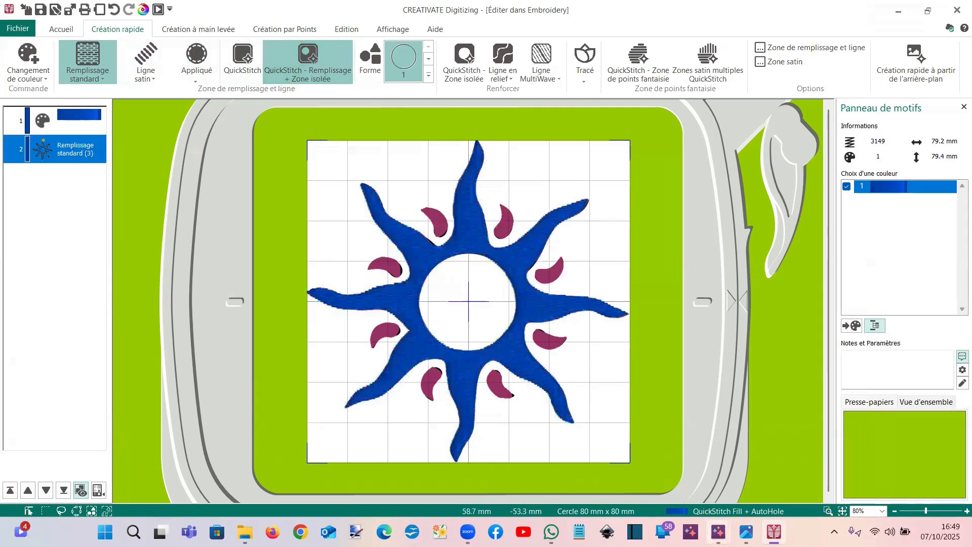
Bring the new sun back into modèle2 in CREATIVATE Embroidery and place it in the hoop's upper right area, enlarged to about 102.5 mm wide
mouse_move(718, 532)
left_click(653, 460)
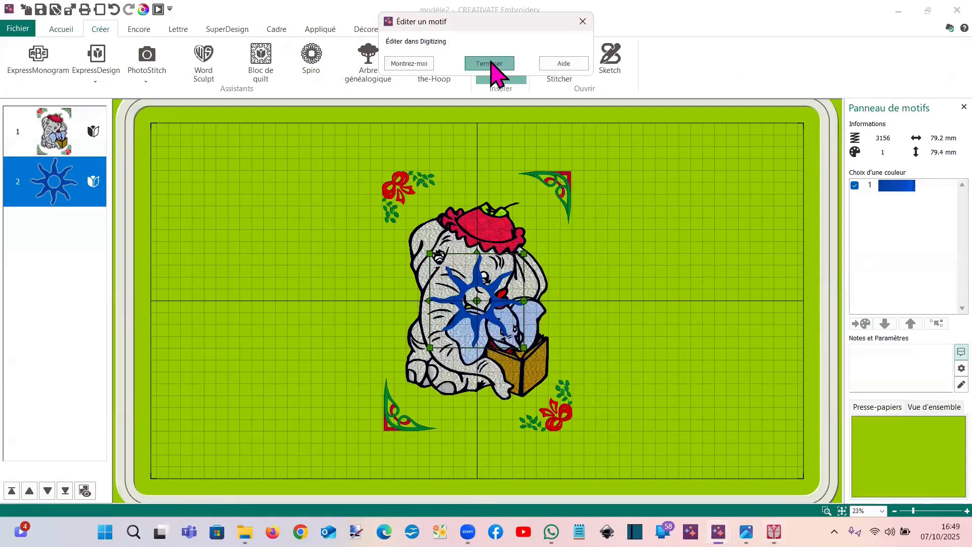
left_click_drag(521, 276, 757, 190)
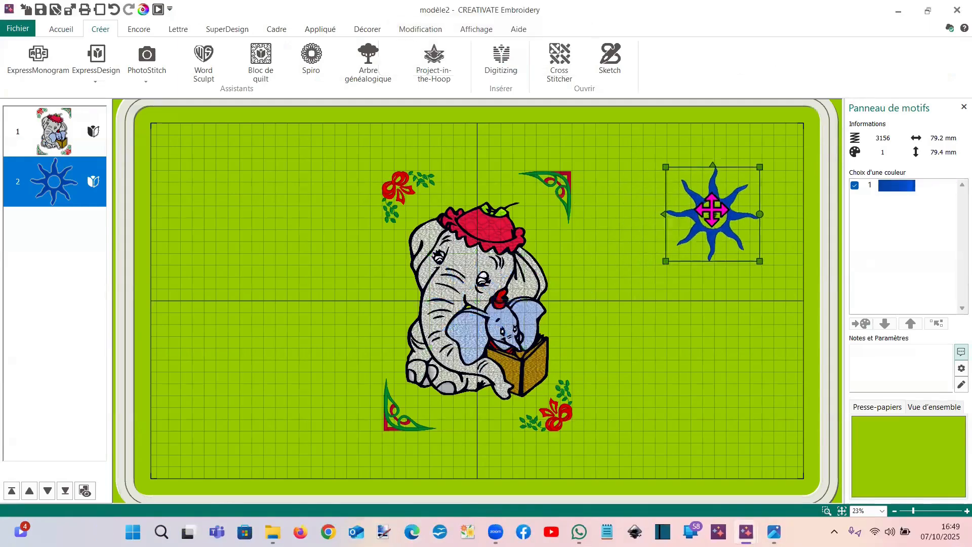
left_click_drag(760, 261, 733, 240)
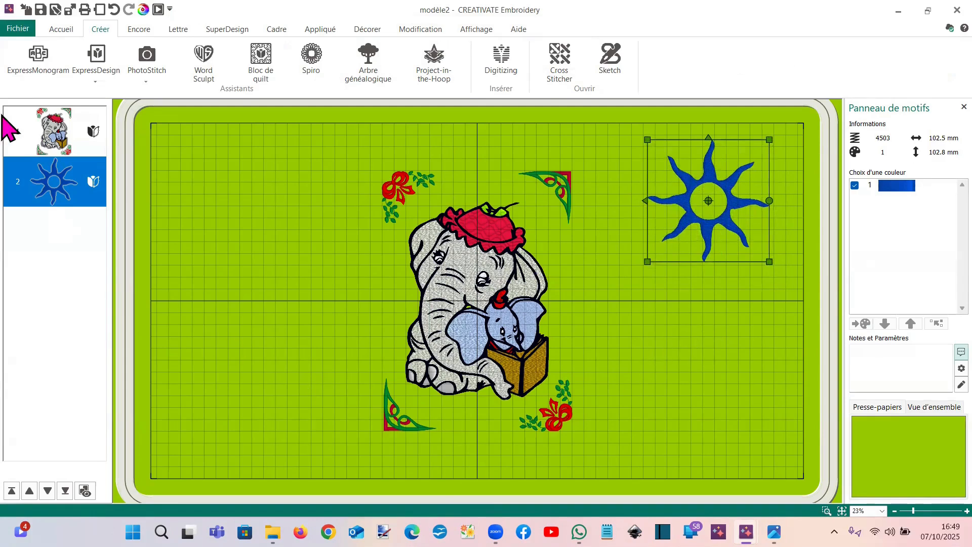
Insert tortue.vp4 into the project and move the turtle to the hoop's lower left area, beside the elephant
left_click(15, 30)
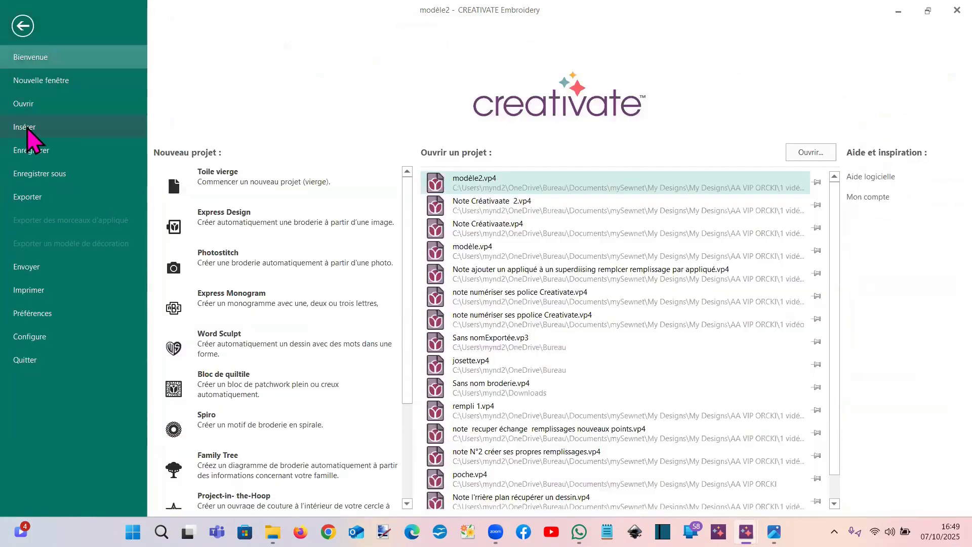
left_click(24, 127)
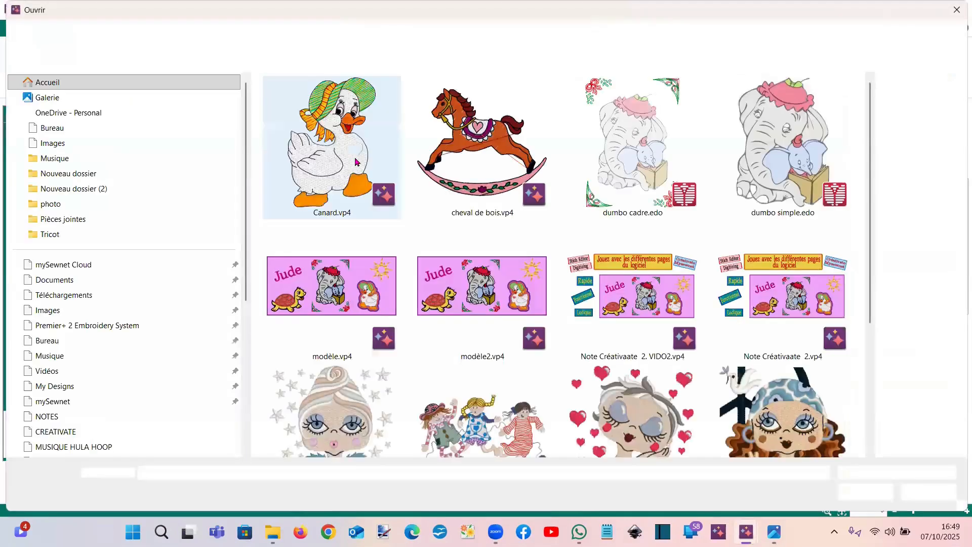
scroll(438, 314, "down", 3)
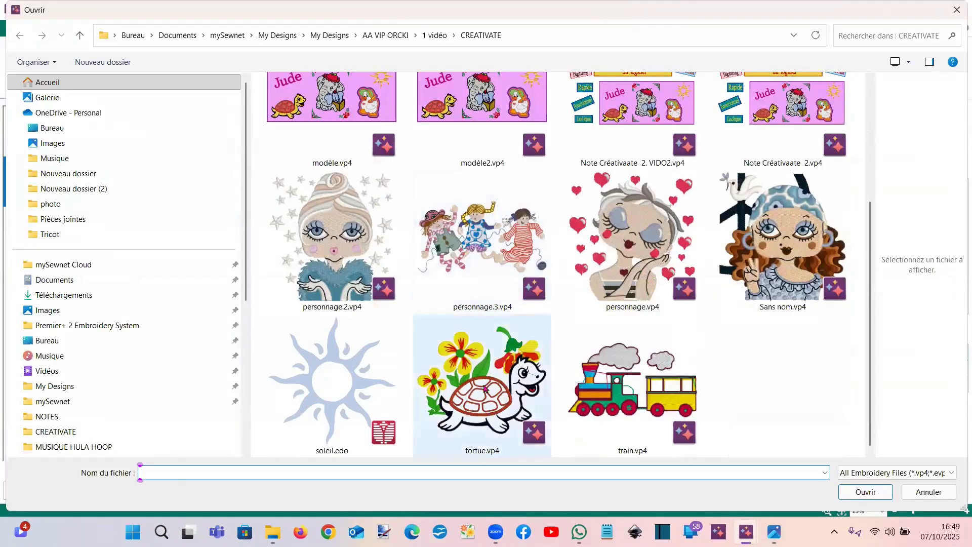
left_click(485, 411)
left_click(875, 491)
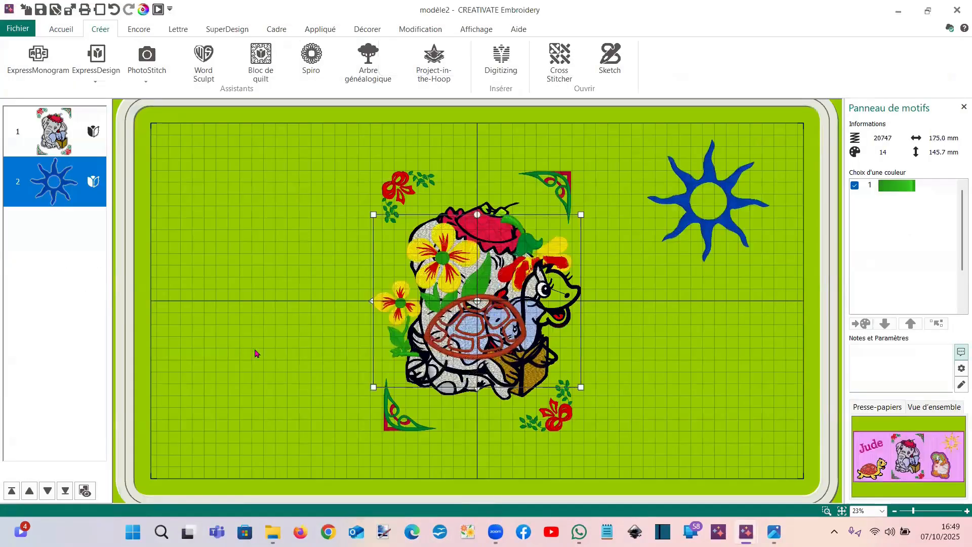
left_click_drag(427, 340, 217, 393)
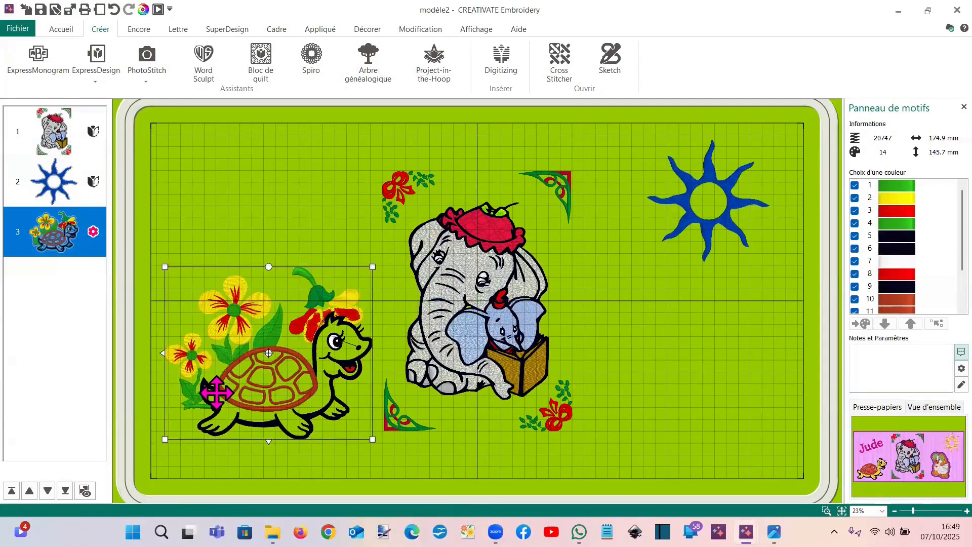
Open the turtle design for editing in CREATIVATE Stitch Editor
mouse_move(746, 531)
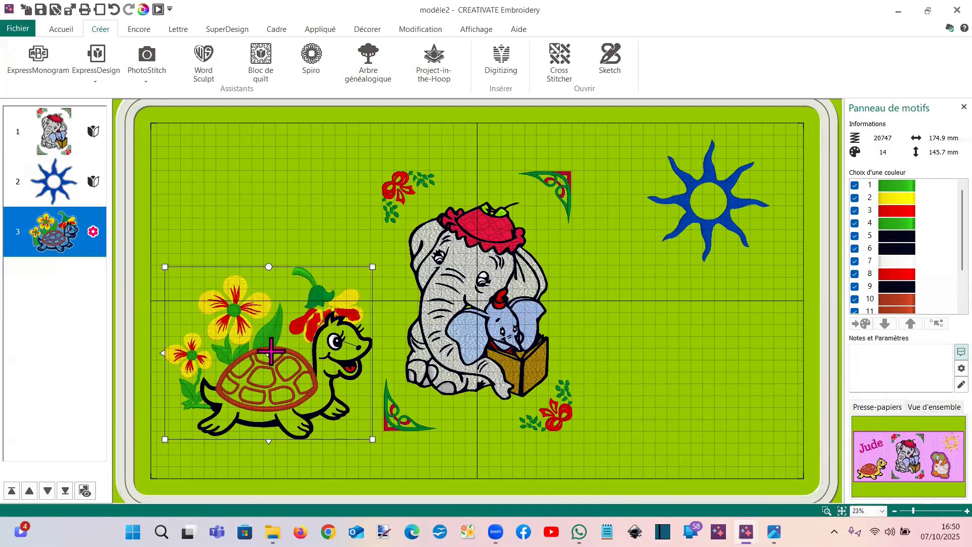
right_click(272, 351)
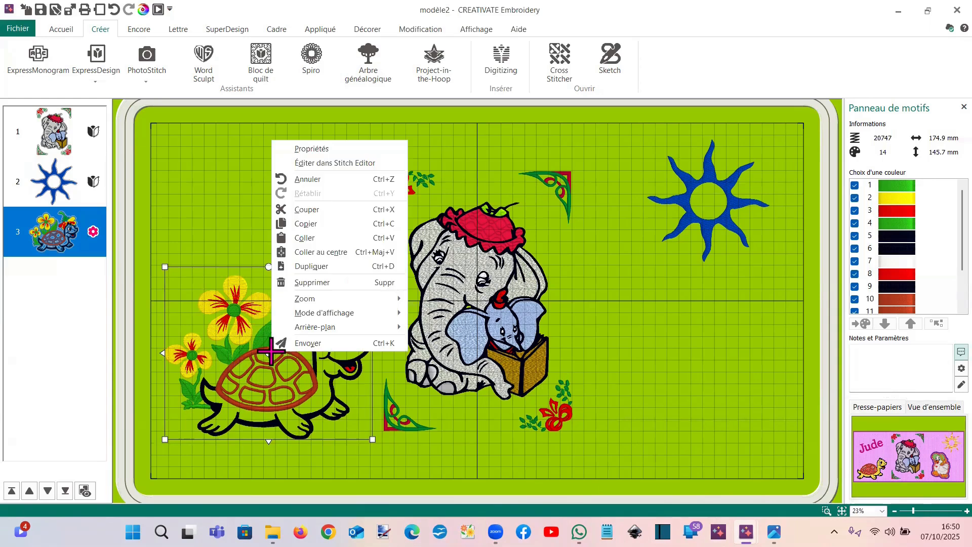
left_click(323, 159)
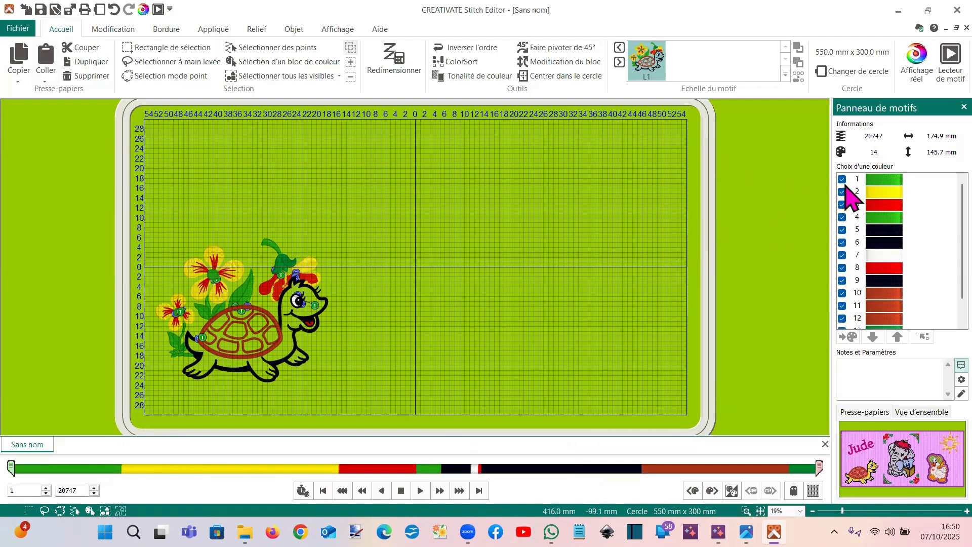
Hide the turtle's colour blocks 5 to 12, leaving only the flower and leaf colours visible
left_click(842, 229)
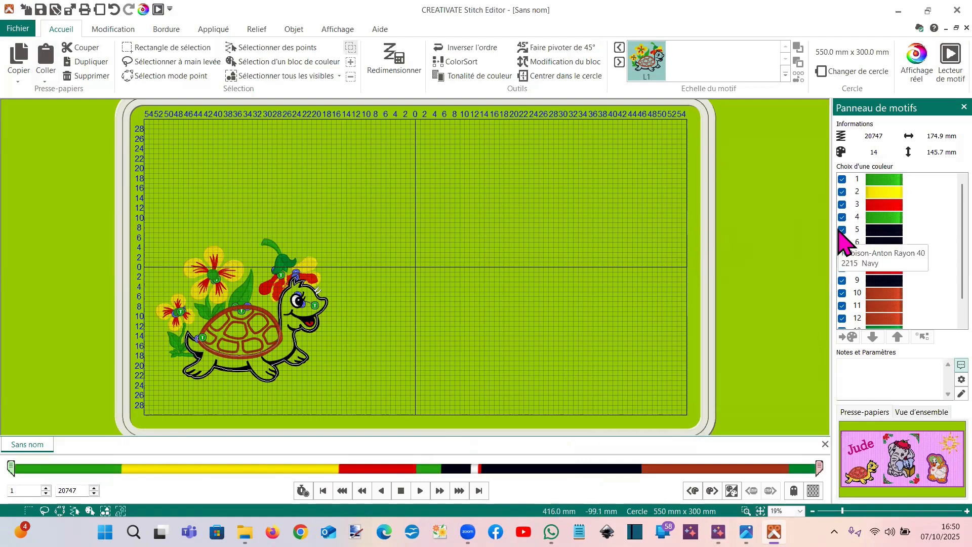
left_click(842, 242)
left_click(842, 256)
left_click(842, 268)
left_click(842, 280)
left_click(841, 293)
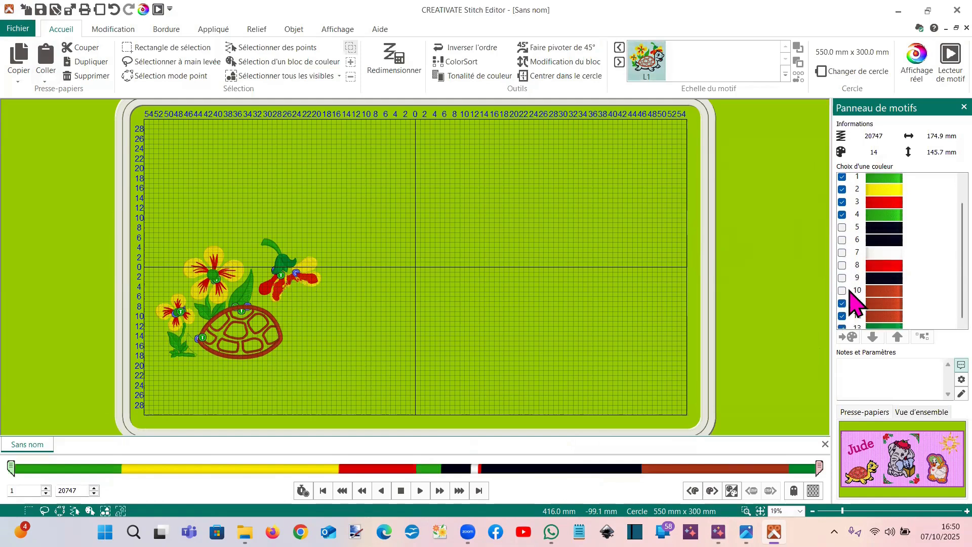
scroll(846, 283, "down", 1)
left_click(843, 280)
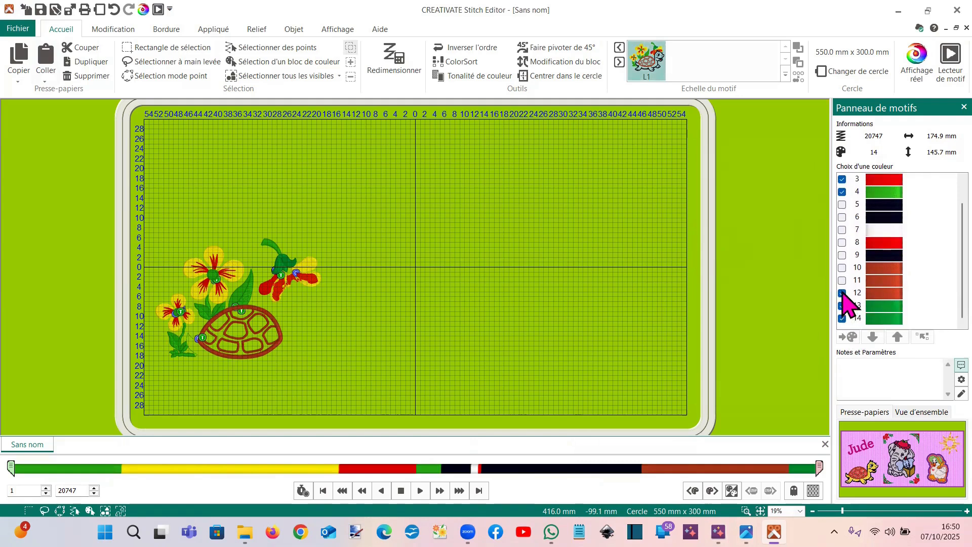
left_click(843, 294)
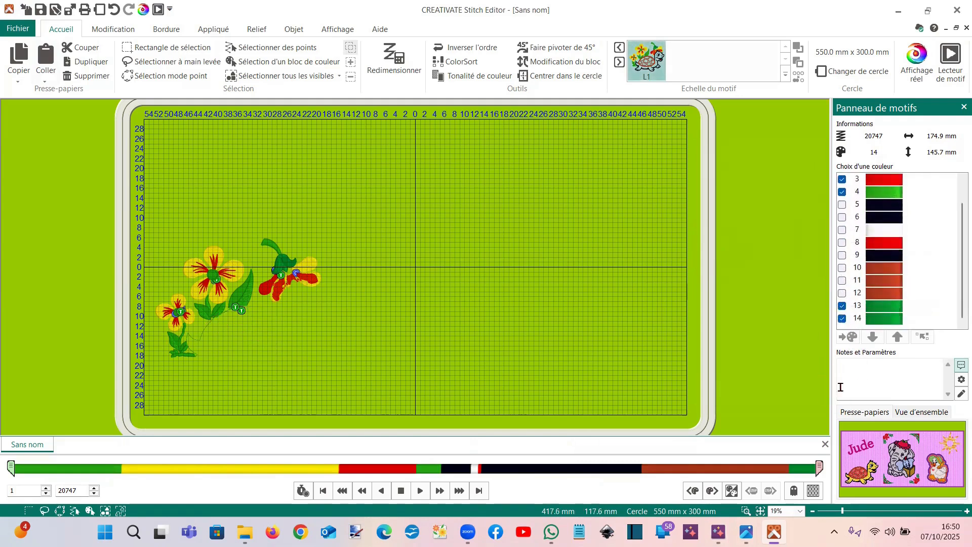
Try hiding colour block 14, then show it again
left_click(842, 319)
scroll(843, 324, "up", 2)
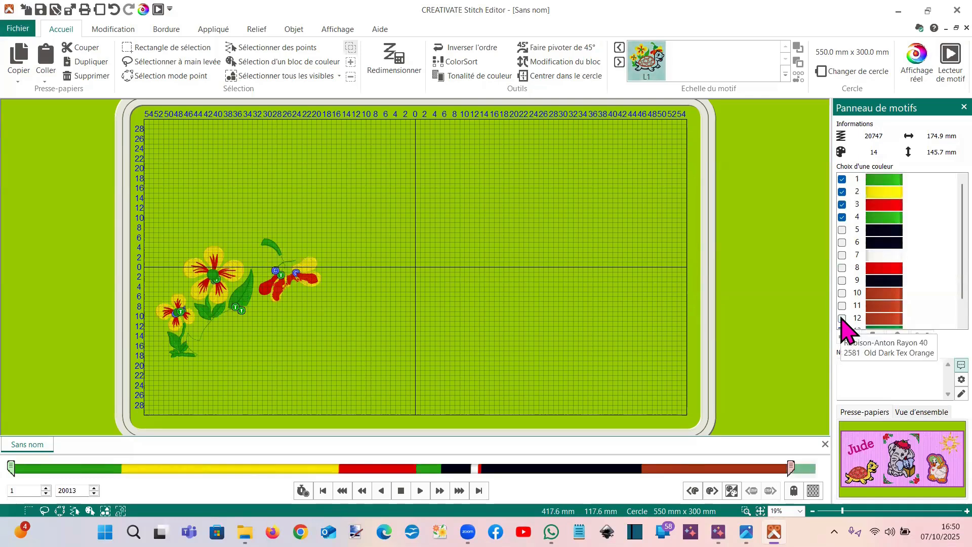
scroll(846, 329, "down", 2)
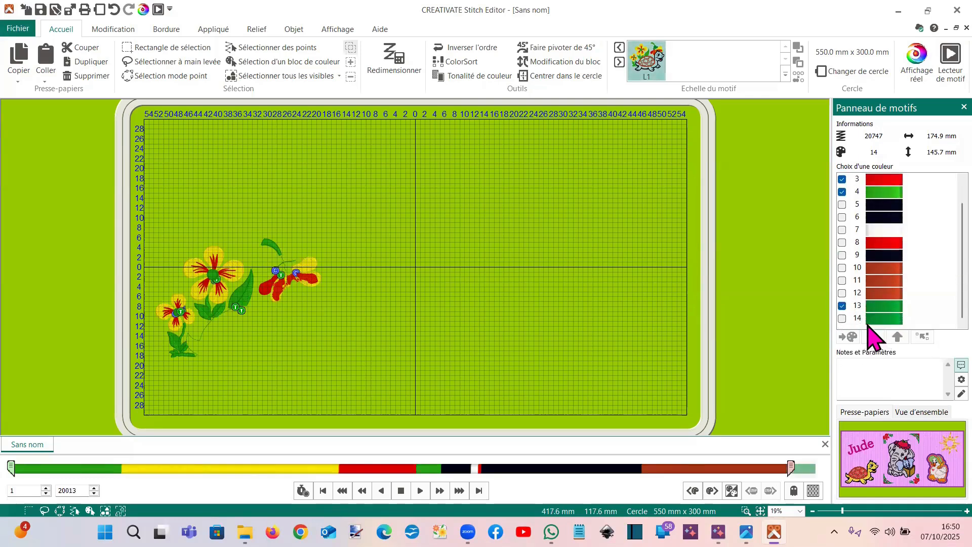
left_click(842, 319)
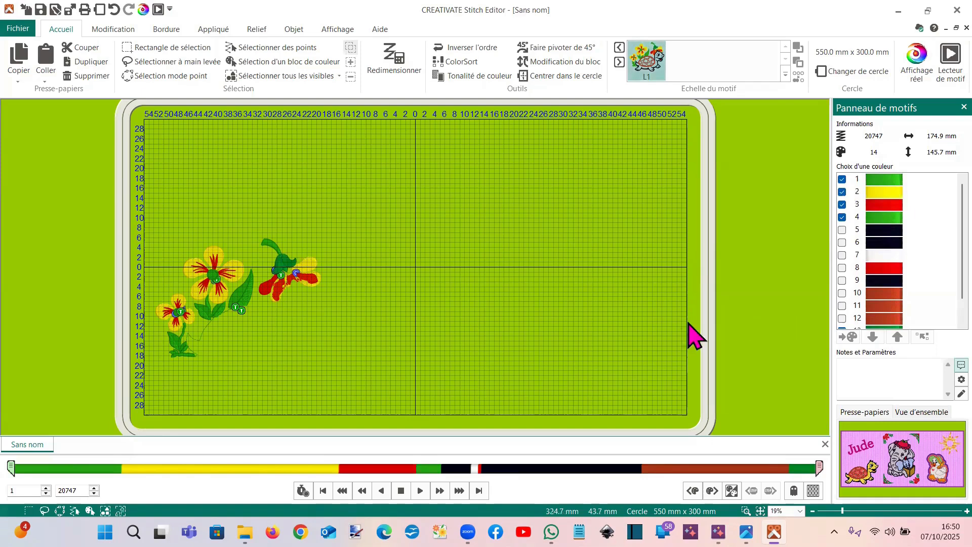
Select the visible flowers and leaves with a rectangular selection and cut them from the turtle design
left_click(147, 56)
left_click_drag(151, 216, 354, 392)
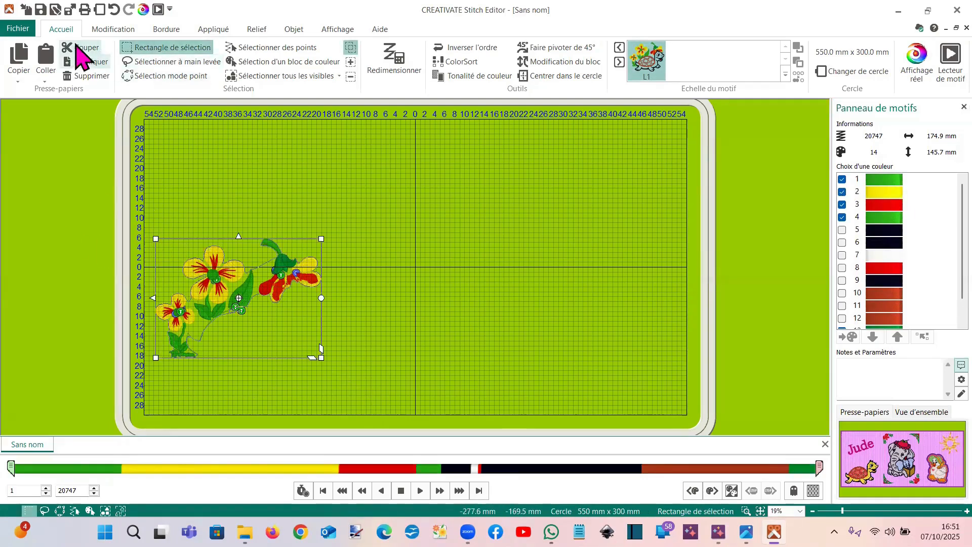
left_click(80, 49)
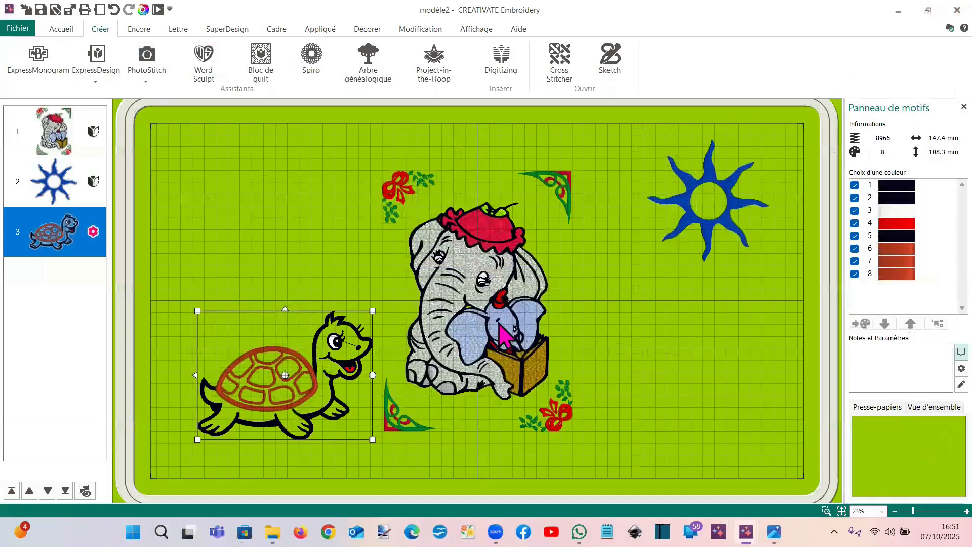
Rearrange the elephant, sun and turtle, keeping the elephant near the hoop's centre, the sun upper right and the turtle lower left
left_click(475, 299)
left_click_drag(476, 299, 517, 312)
left_click_drag(236, 384, 248, 406)
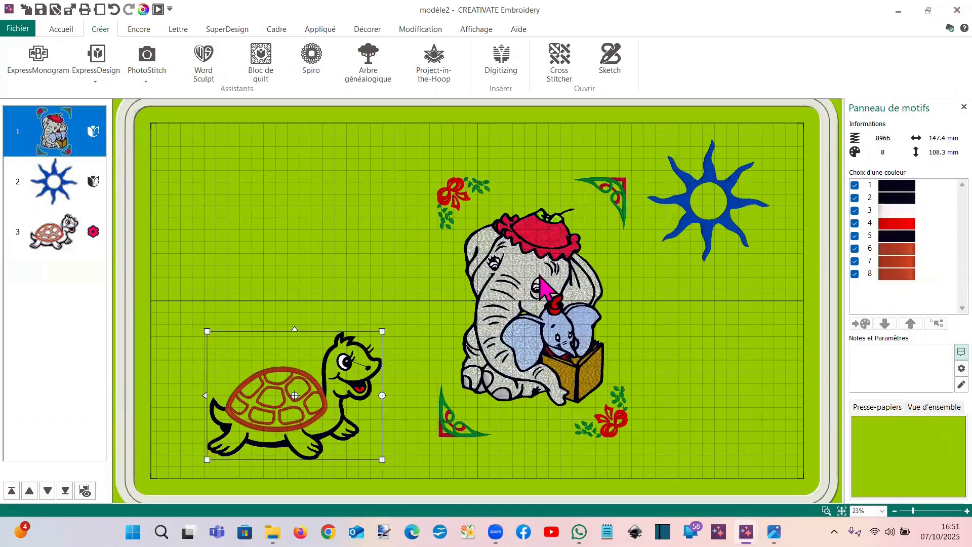
left_click_drag(715, 197, 721, 234)
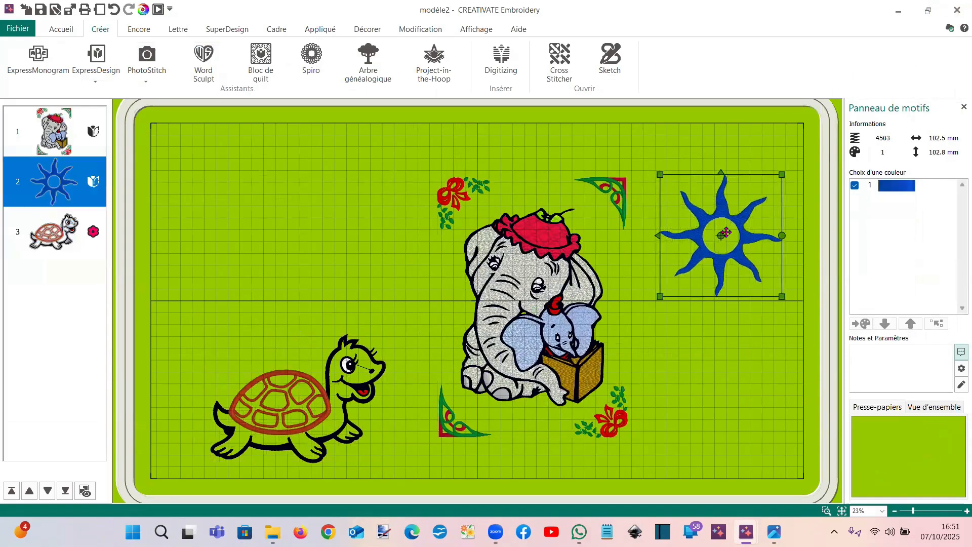
left_click(487, 297)
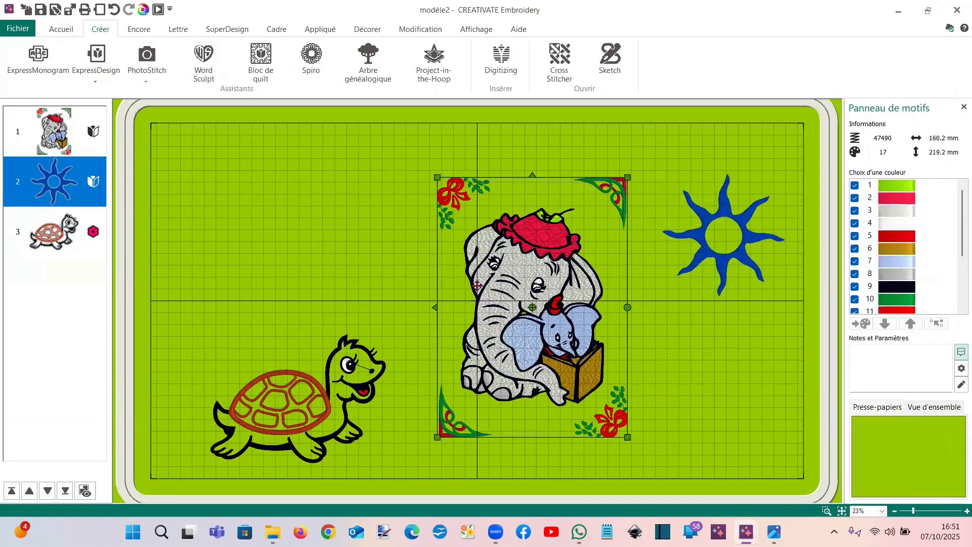
left_click_drag(477, 286, 456, 280)
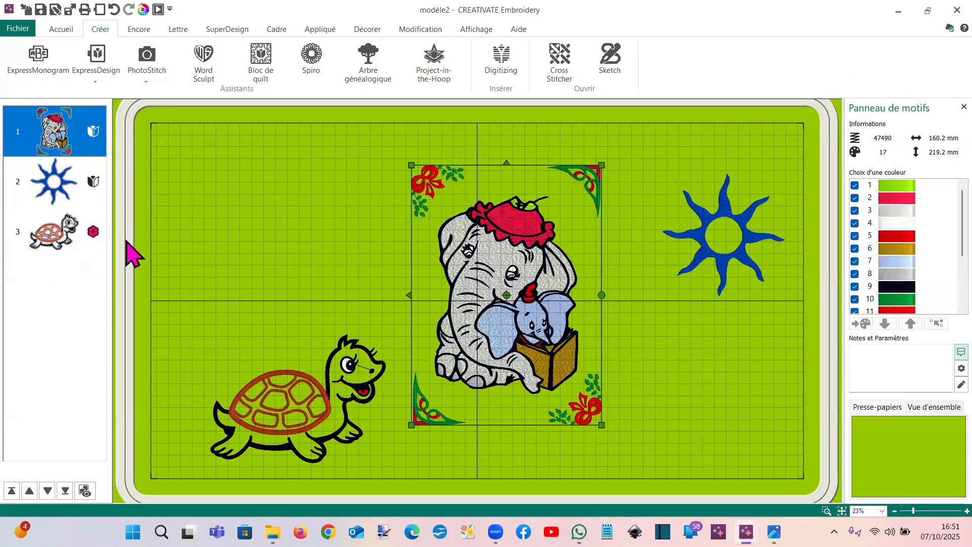
left_click_drag(255, 417, 233, 391)
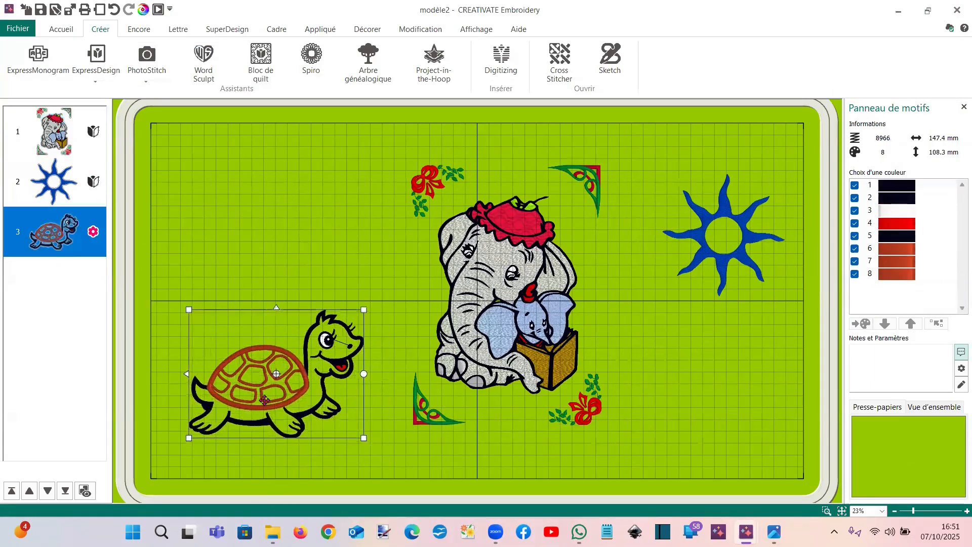
Open the turtle in Stitch Editor and create an Express Appliqué with the orange and brown patterned fabric from the recent samples
right_click(262, 360)
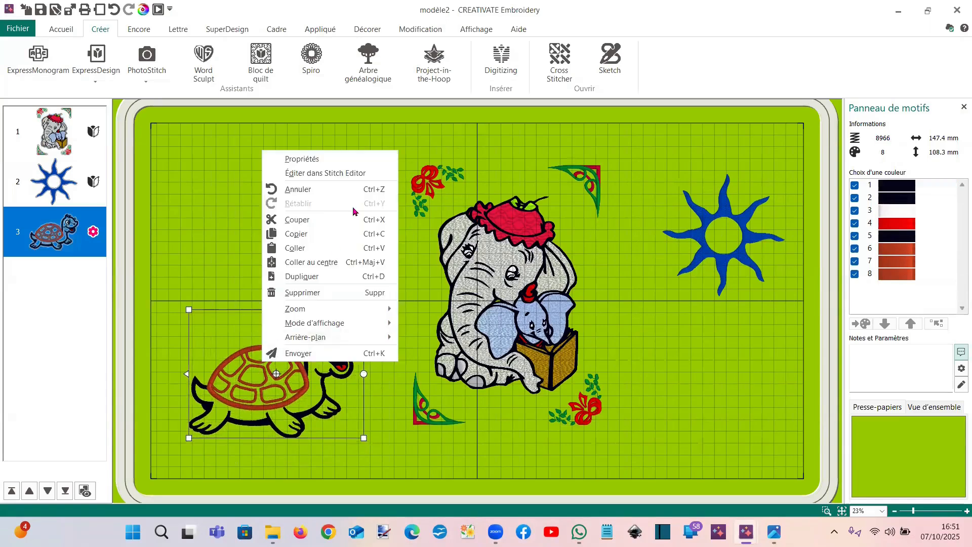
left_click(353, 173)
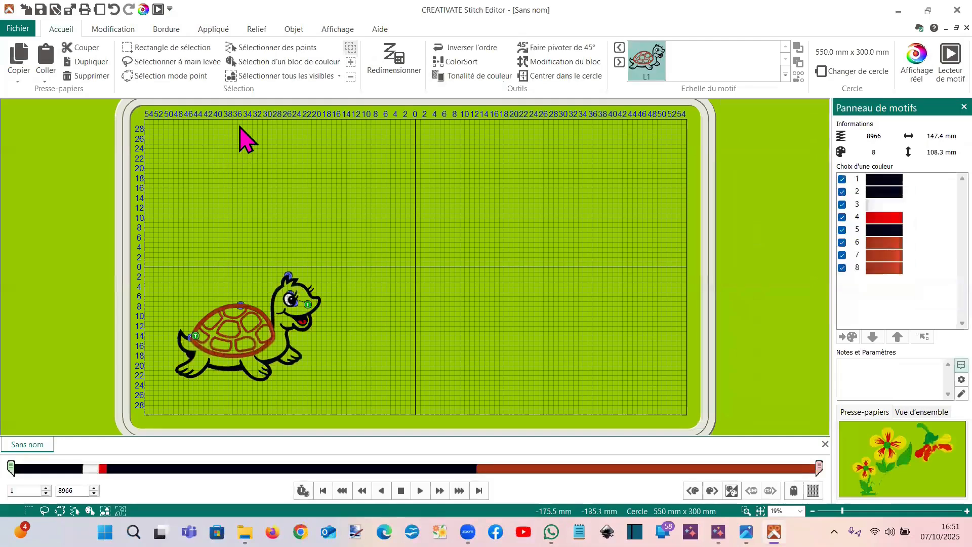
left_click(226, 35)
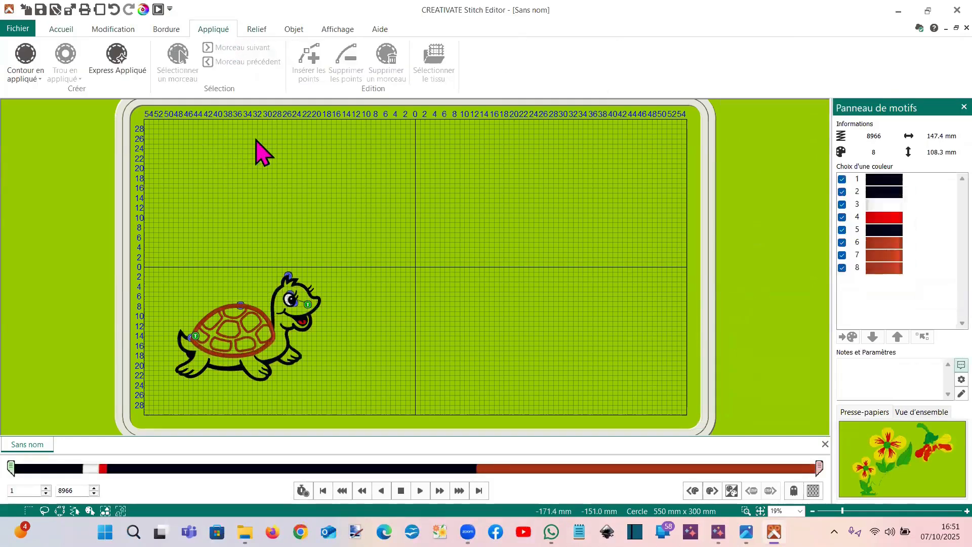
left_click(115, 63)
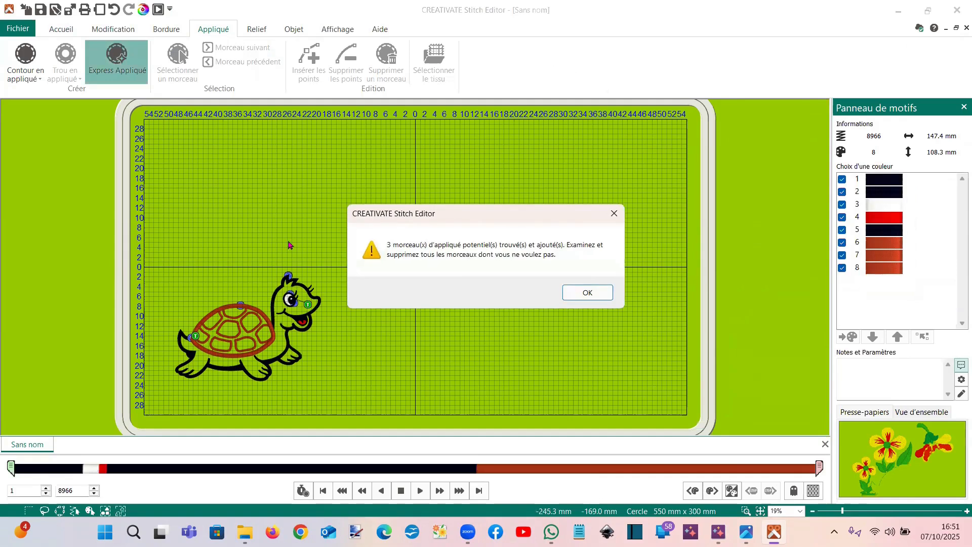
left_click(582, 293)
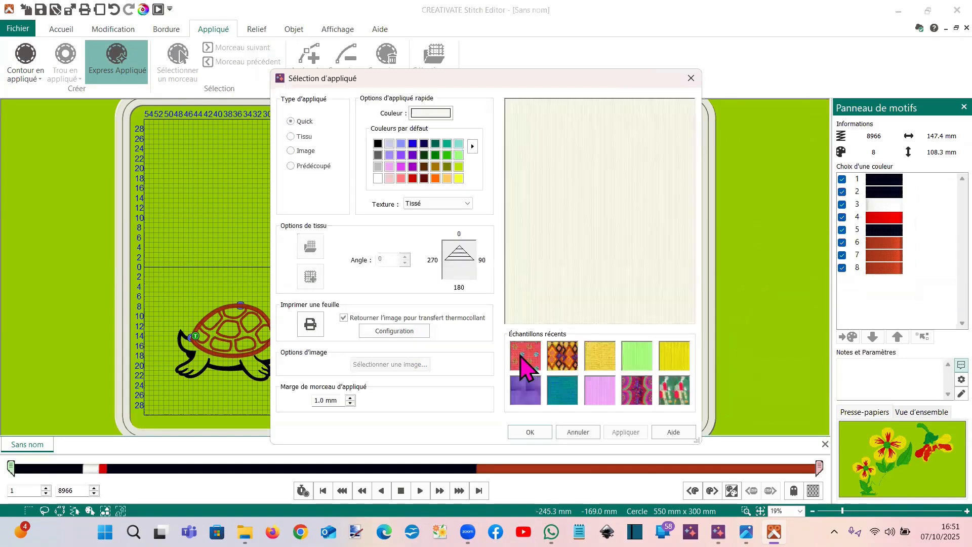
left_click(562, 356)
left_click(528, 431)
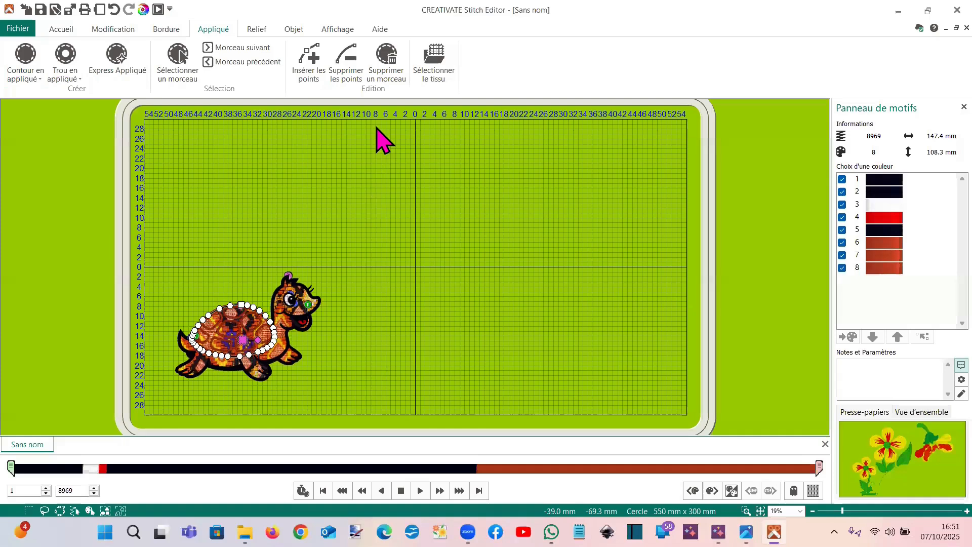
Select the appliqué piece of the turtle's body and change its fabric to the red sample with small flowers
left_click(228, 63)
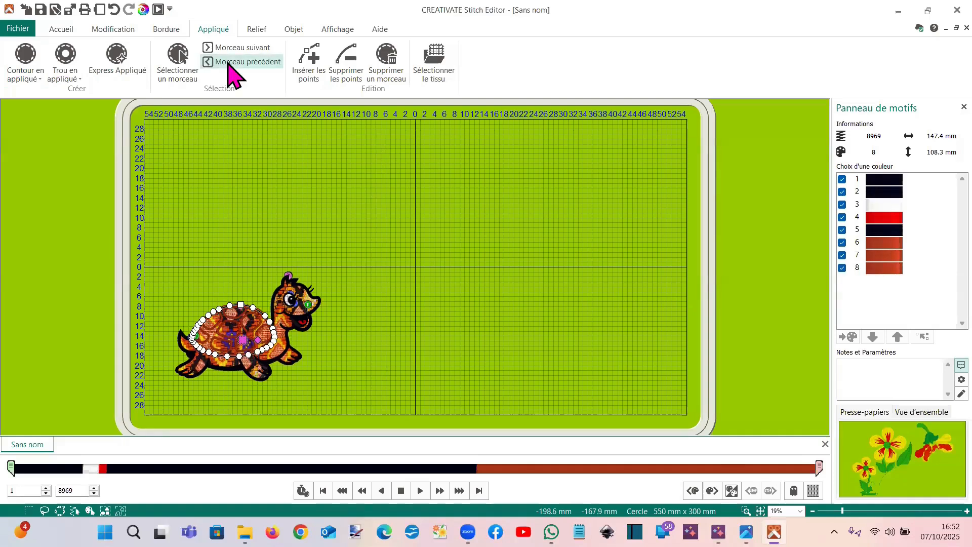
left_click(244, 62)
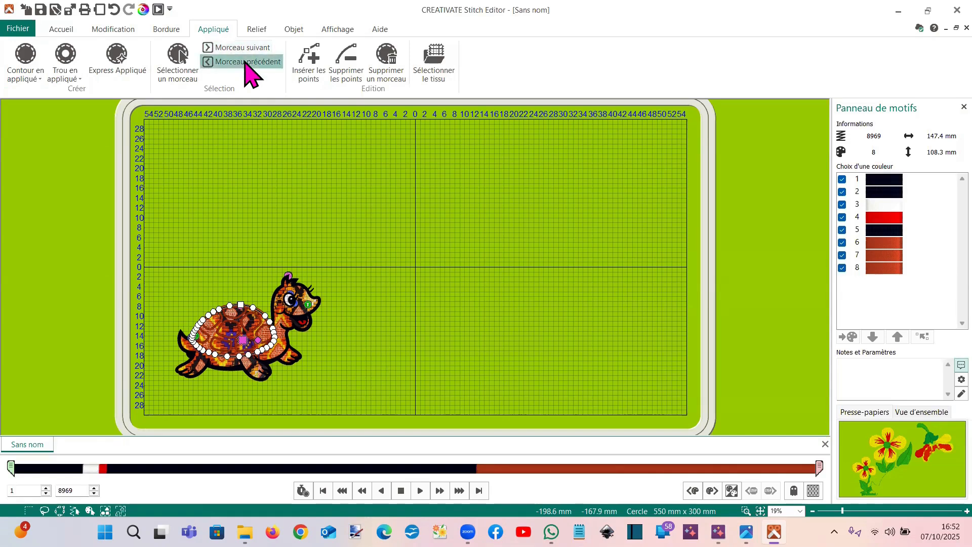
left_click(434, 62)
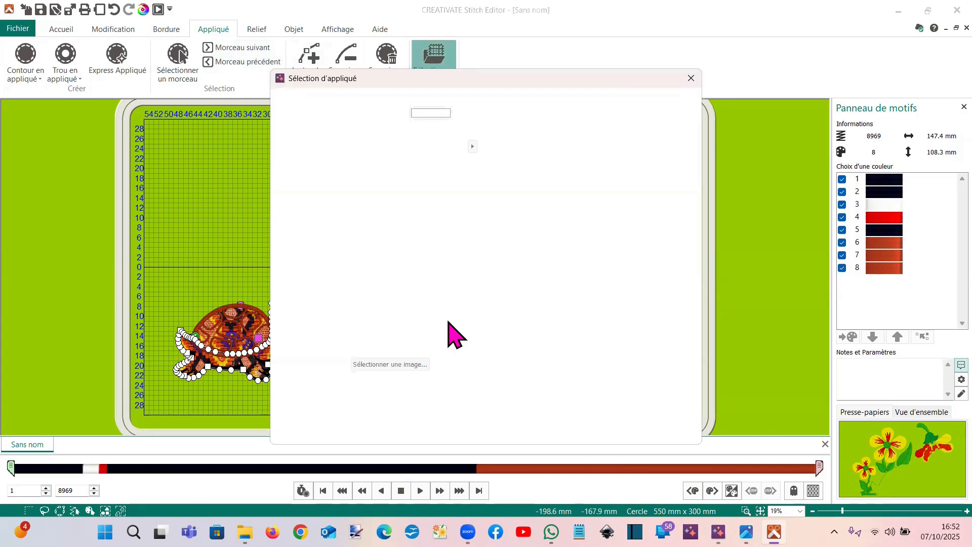
left_click(563, 359)
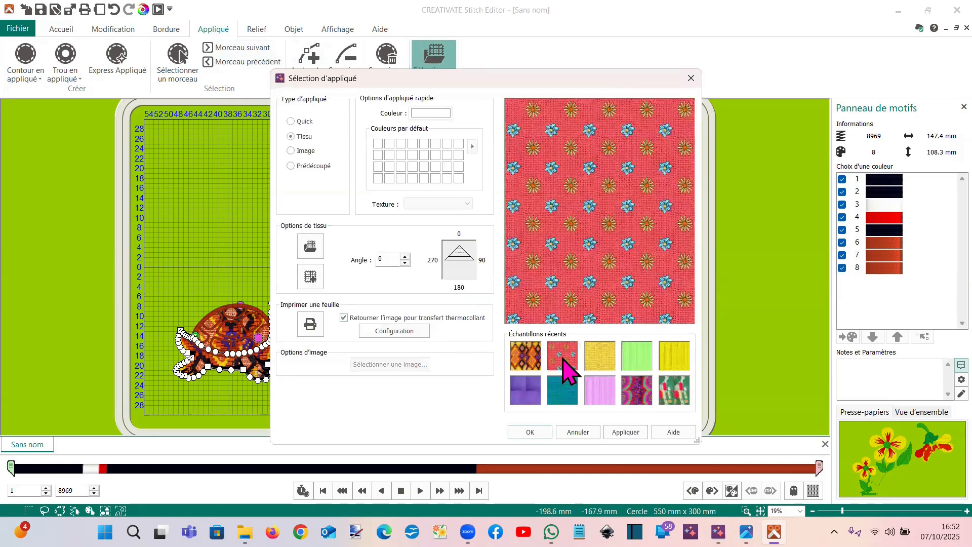
left_click(534, 432)
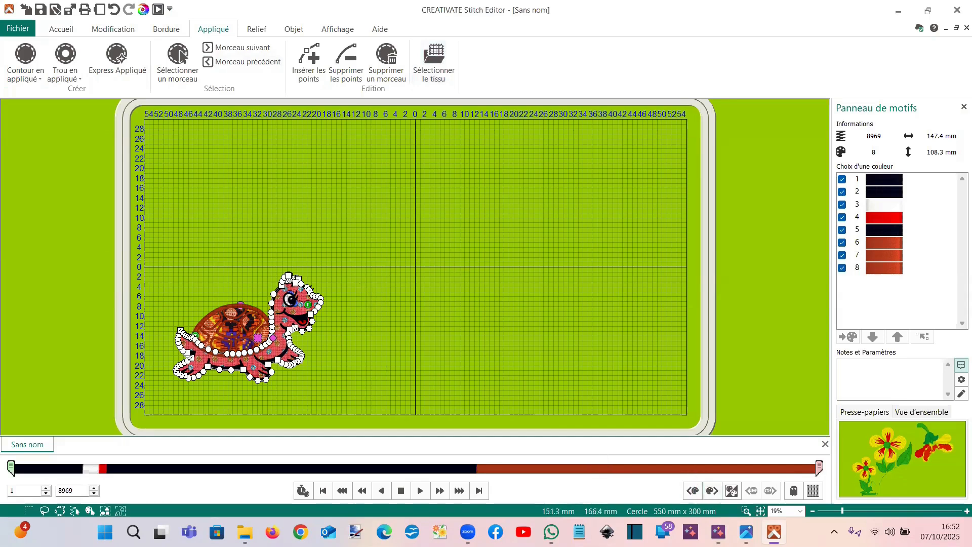
Shift the origin of the flowered fabric on the turtle's body appliqué to a point just below the chin
left_click(746, 510)
left_click_drag(145, 254, 362, 421)
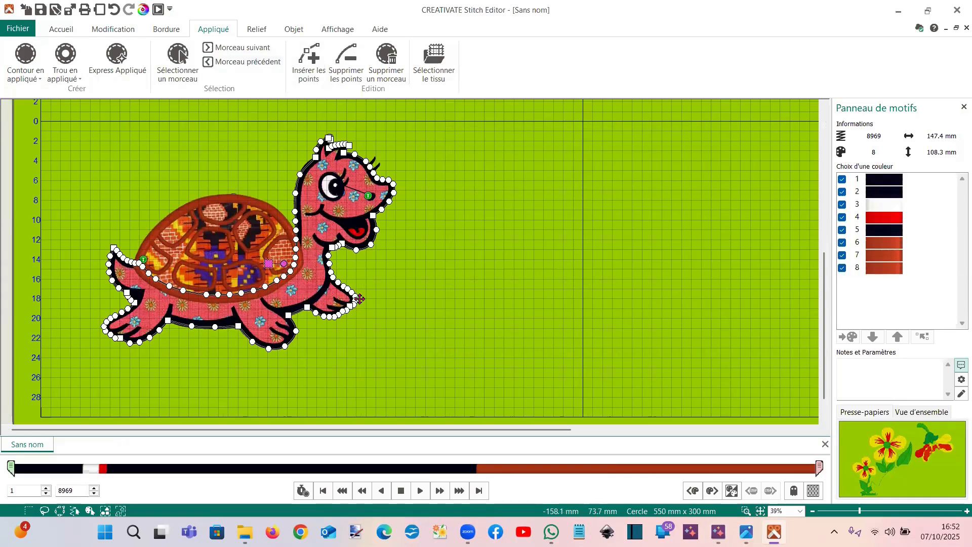
left_click_drag(283, 264, 368, 296)
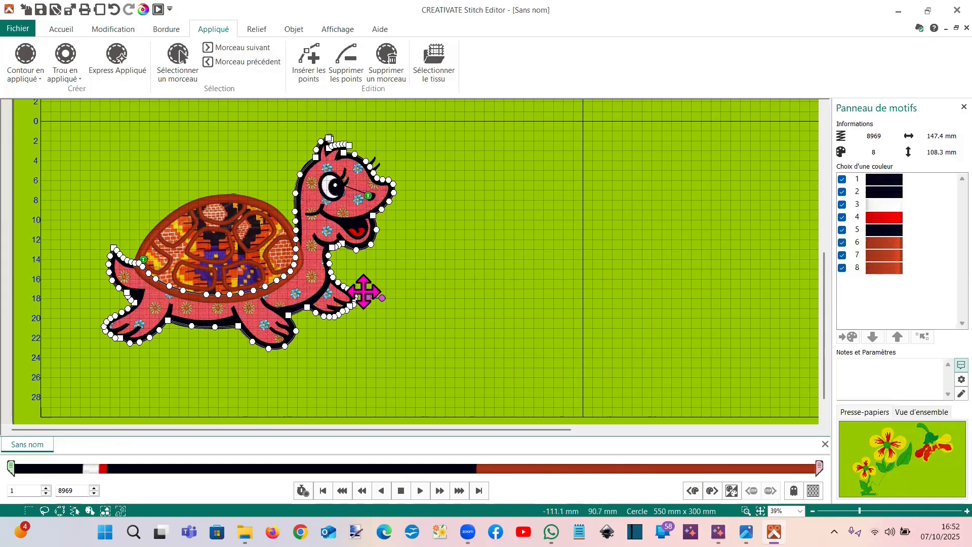
mouse_move(372, 288)
left_mouse_down()
mouse_move(378, 299)
mouse_move(370, 249)
left_mouse_up()
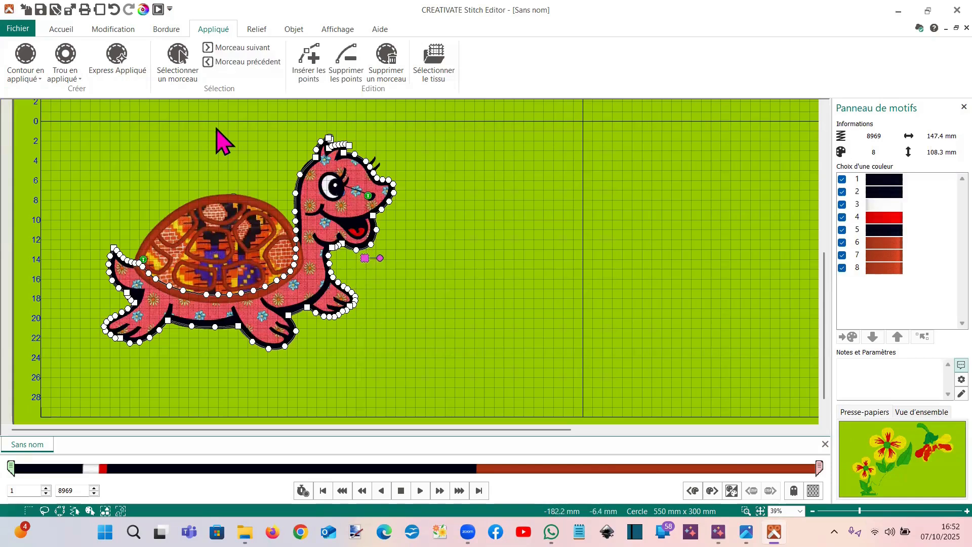
Delete the duplicate appliqué piece on the turtle's shell and return the edited turtle to the modèle2 project in CREATIVATE Embroidery
left_click(234, 50)
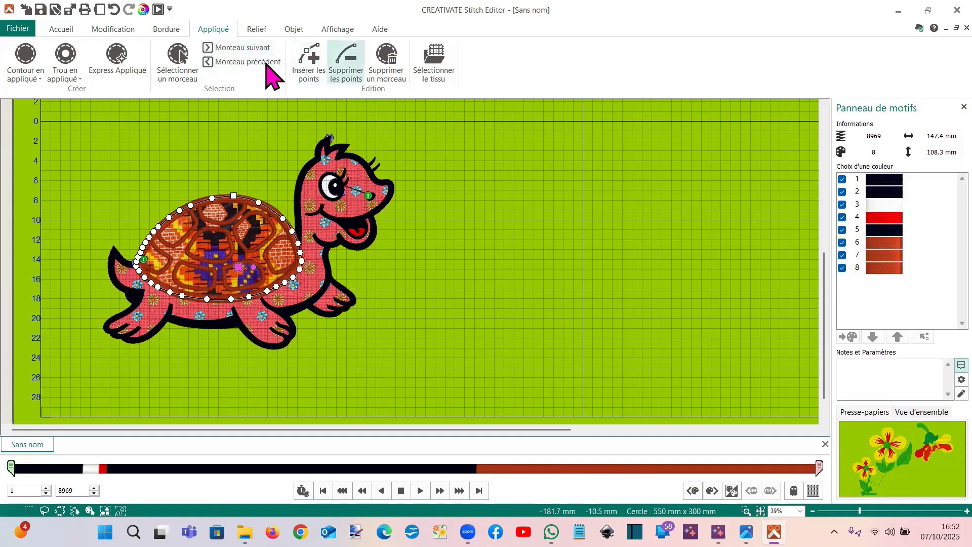
left_click(346, 63)
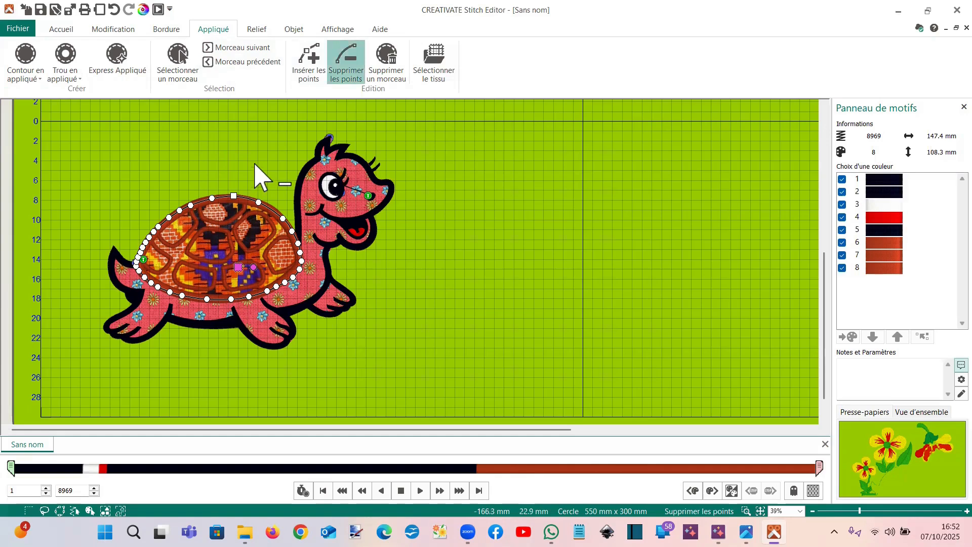
left_click(386, 63)
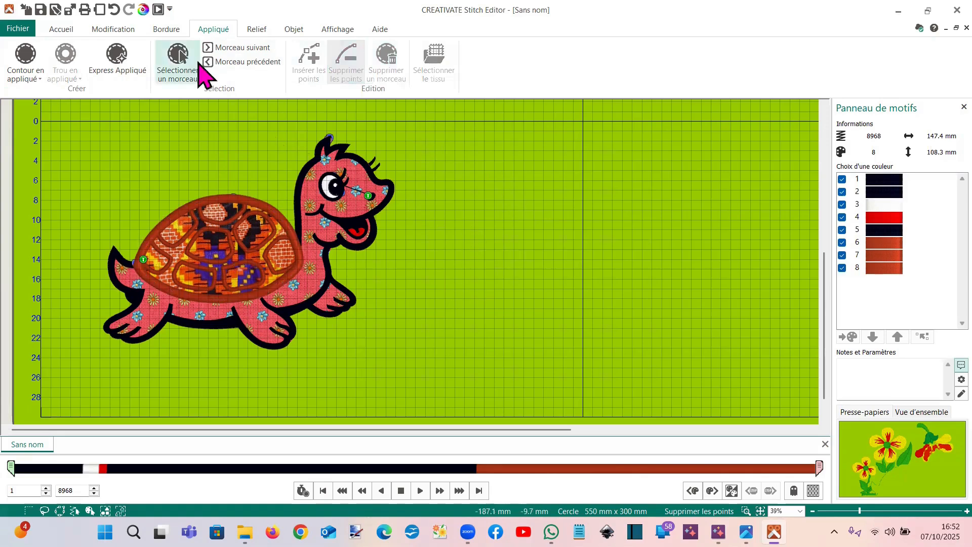
left_click(223, 47)
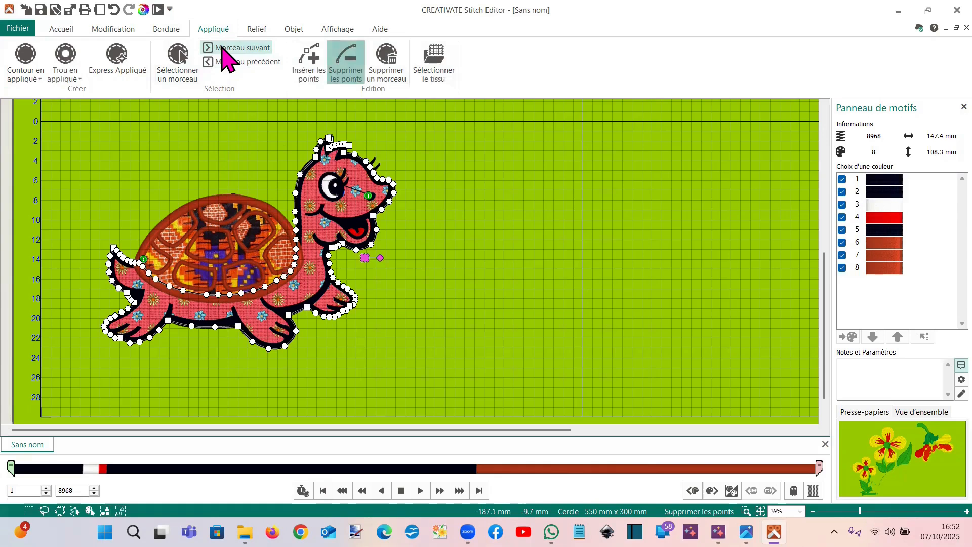
left_click(223, 47)
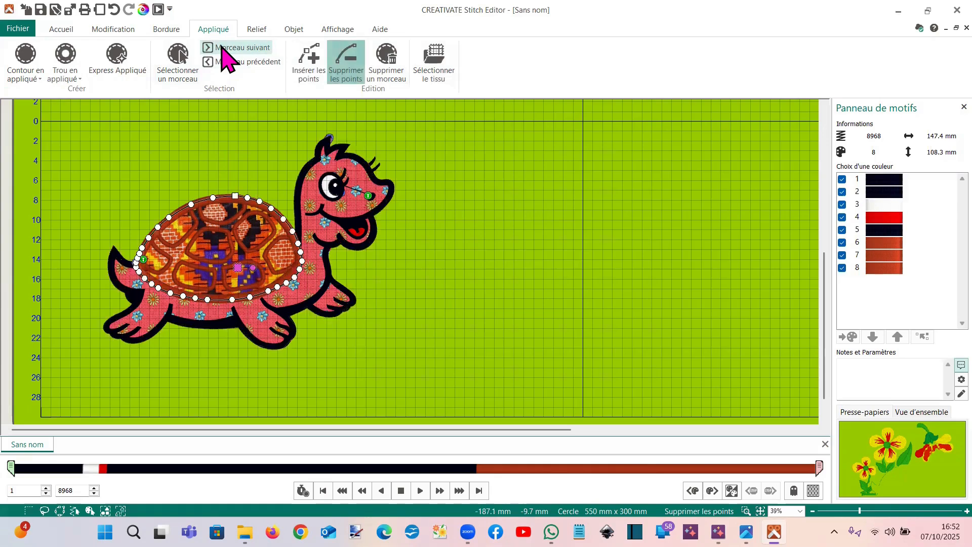
left_click(223, 48)
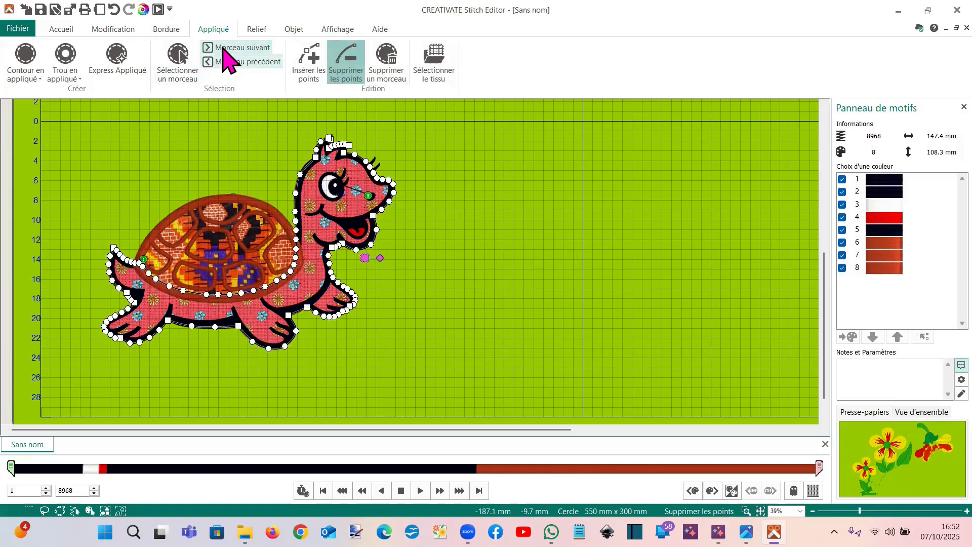
left_click(931, 12)
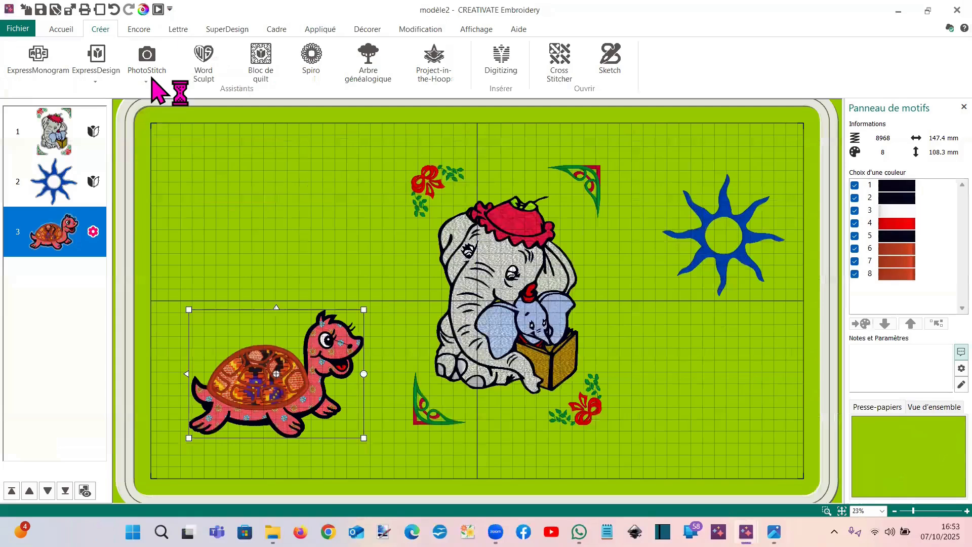
Insert the design Canard.vp4 into the project
left_click(16, 29)
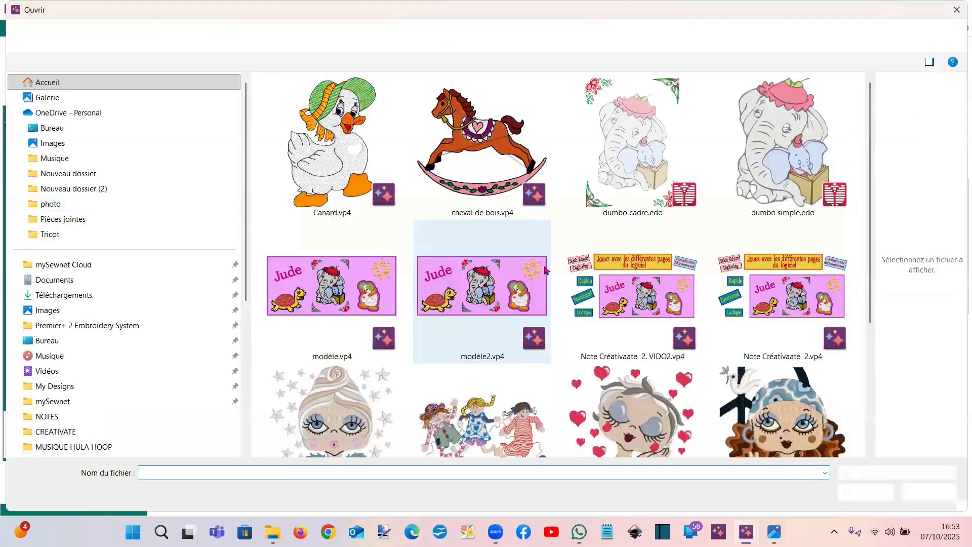
scroll(548, 270, "down", 3)
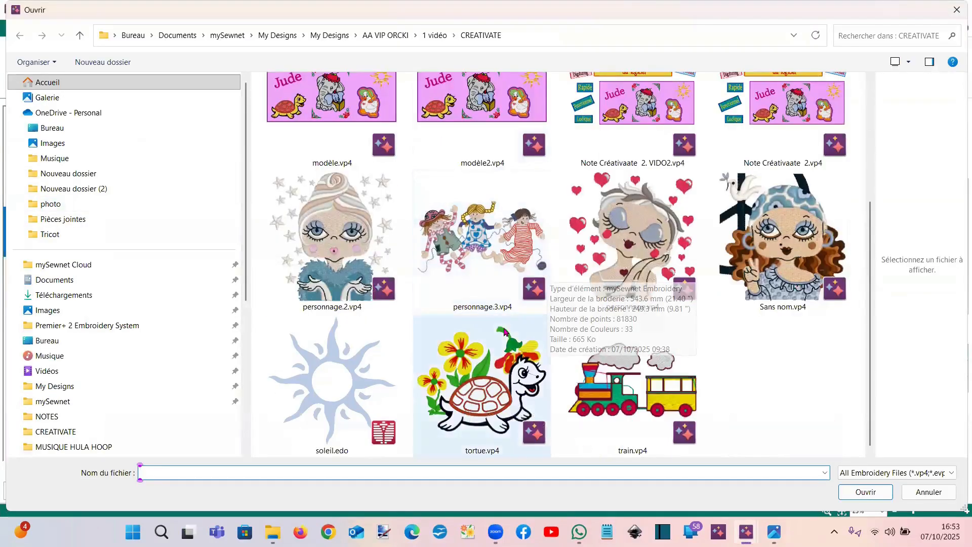
scroll(505, 332, "up", 3)
left_click(331, 147)
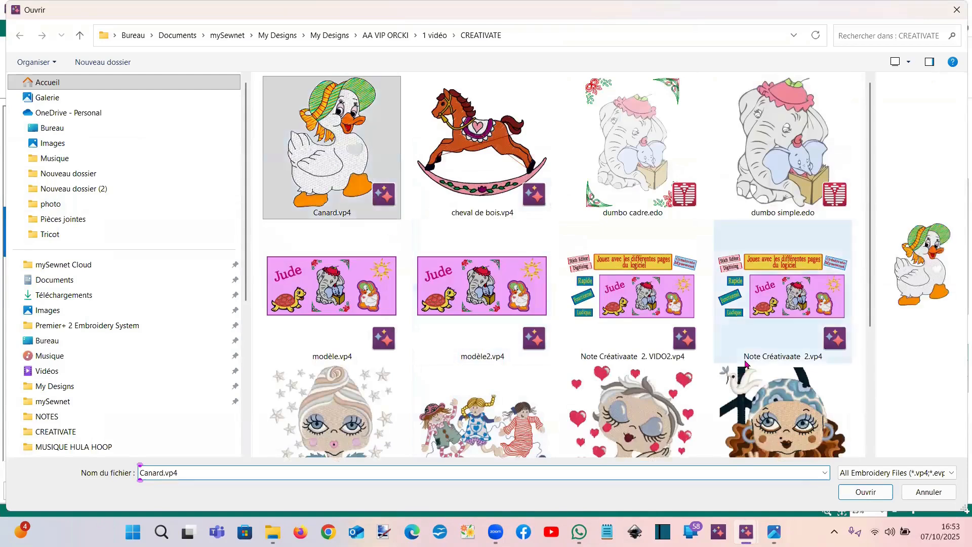
left_click(866, 494)
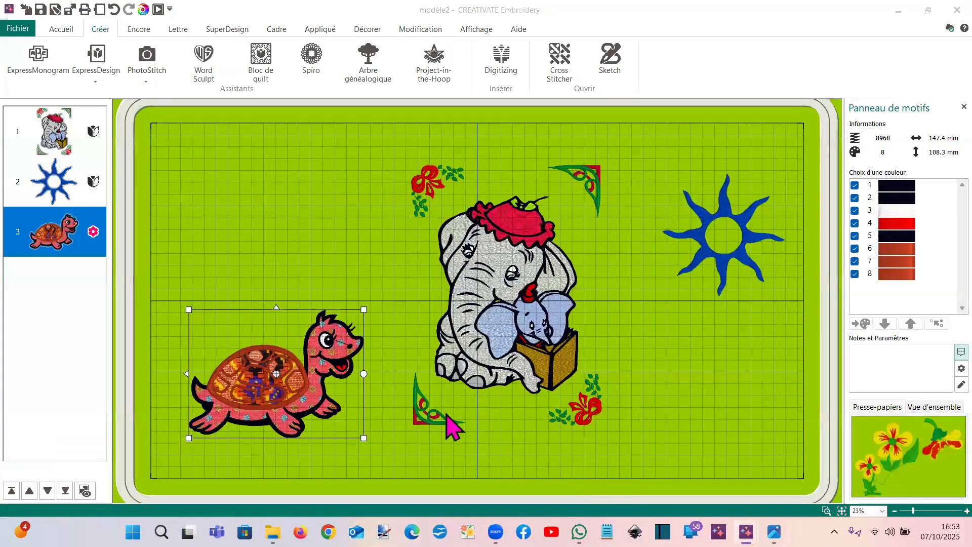
Move the duck to the hoop's lower right area below the sun and mirror it horizontally to face the elephant
left_click_drag(464, 341, 718, 419)
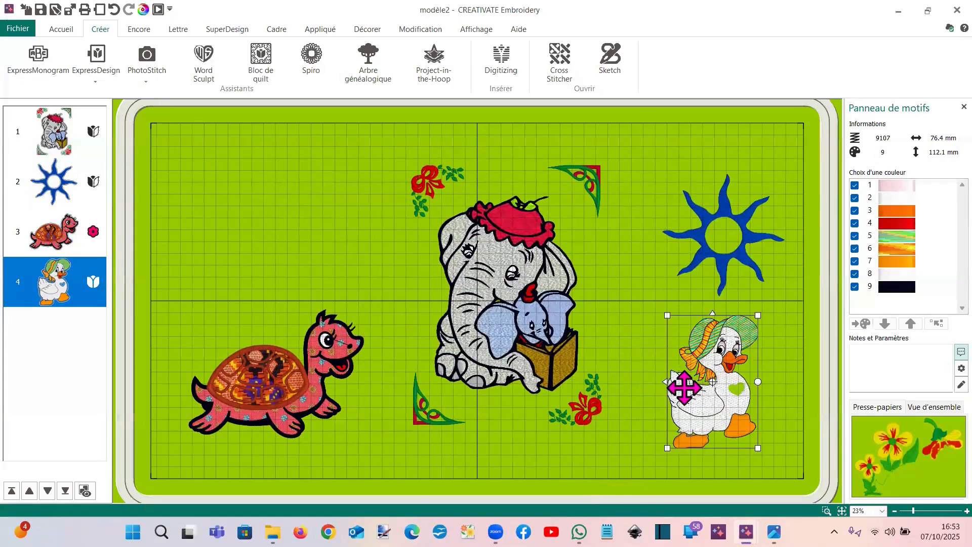
left_click(667, 384)
left_click_drag(694, 418, 657, 437)
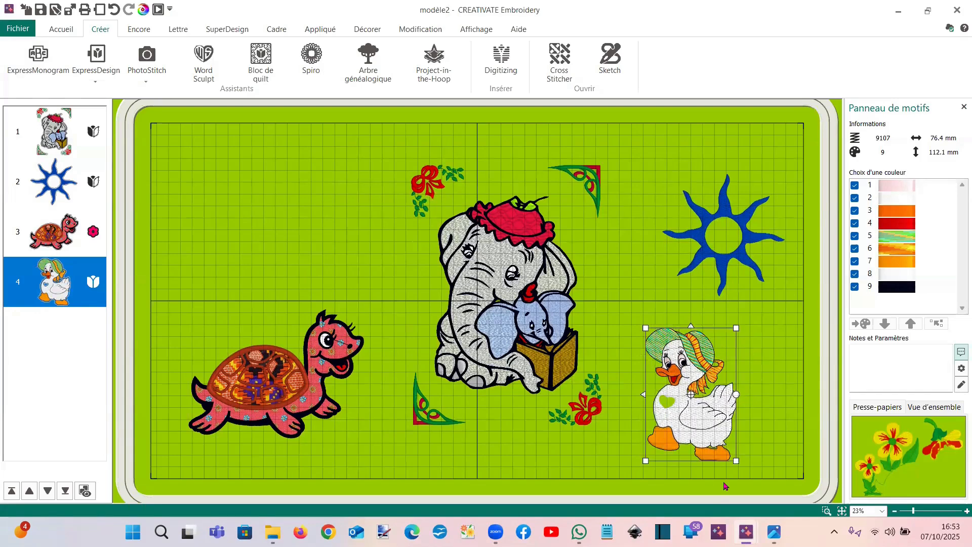
left_click(591, 319)
left_click(678, 389)
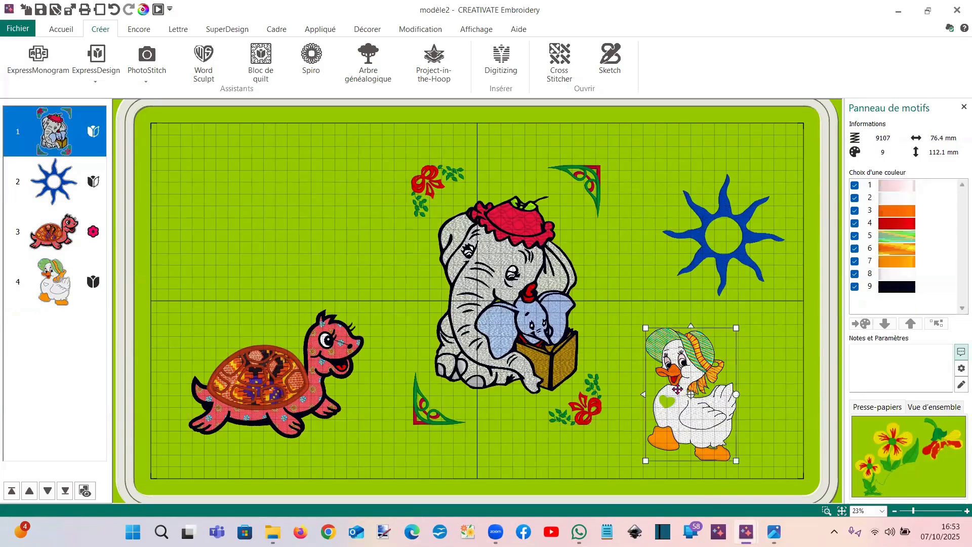
Open the duck design from the project for editing in Stitch Editor
left_click(29, 277)
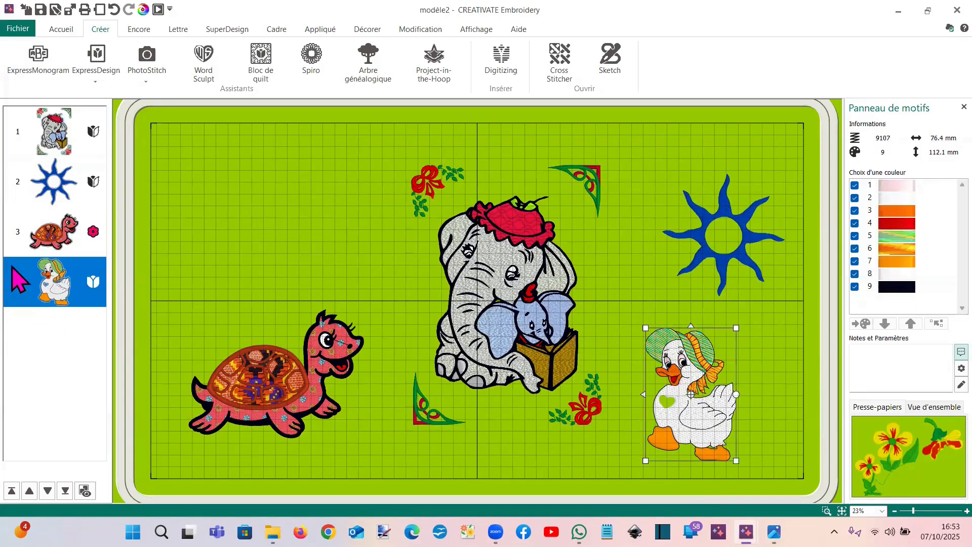
right_click(686, 363)
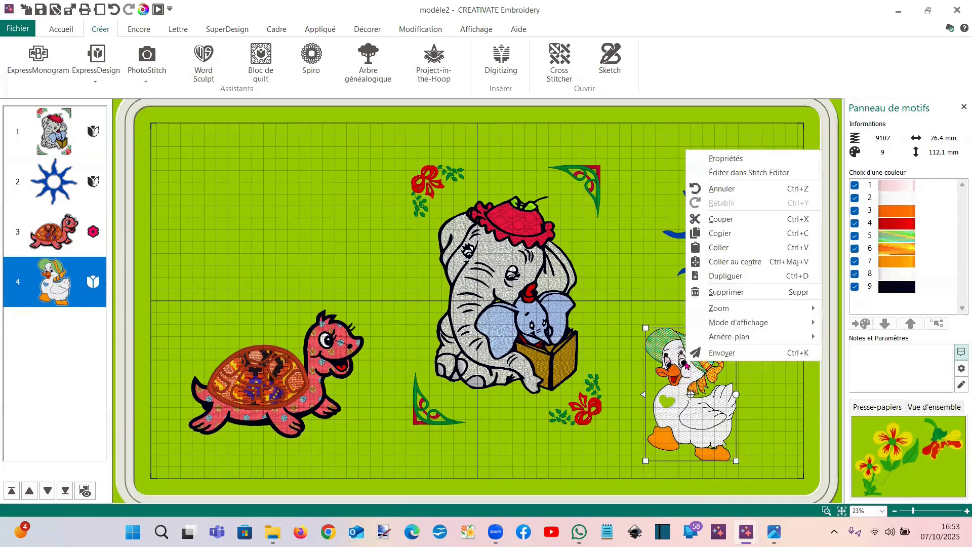
left_click(711, 173)
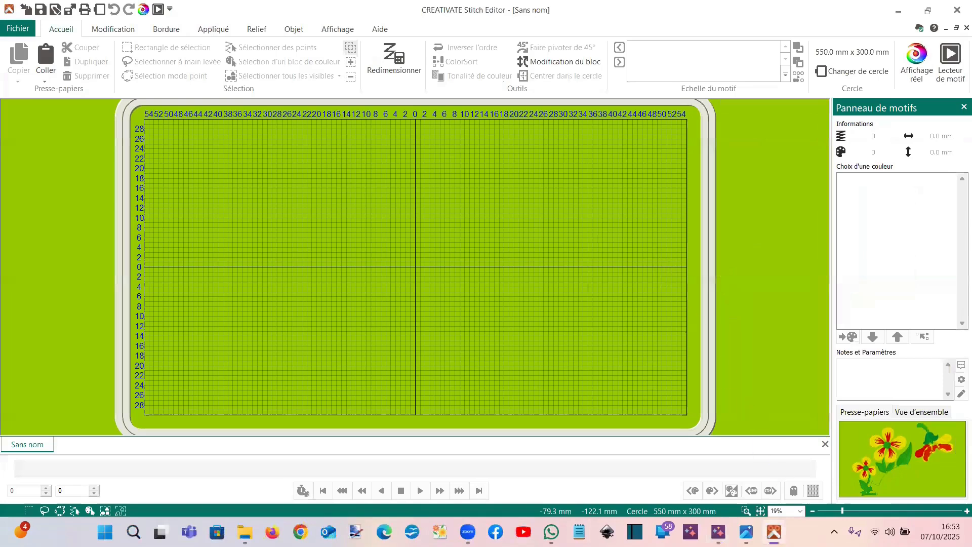
mouse_move(774, 532)
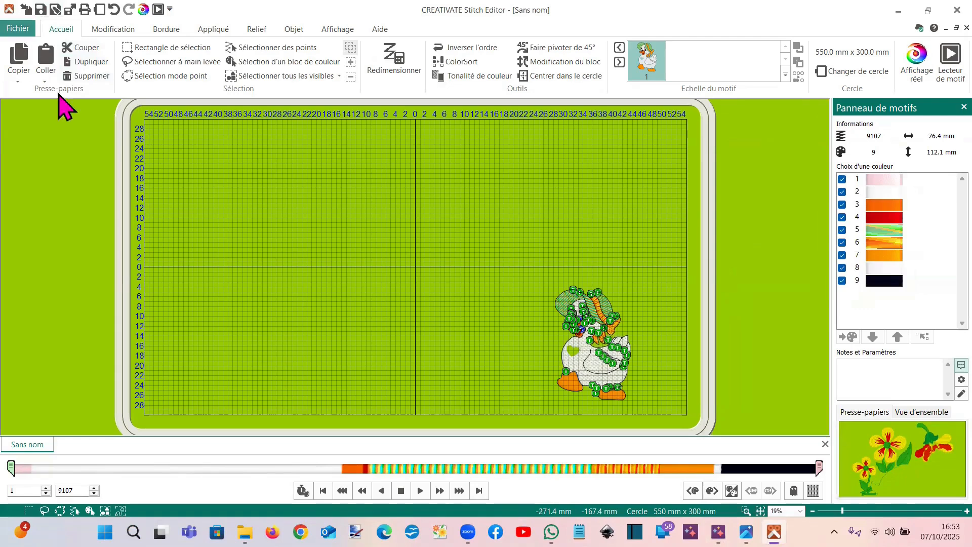
Set up a border embroidery line around the duck with a 7 mm margin
left_click(171, 31)
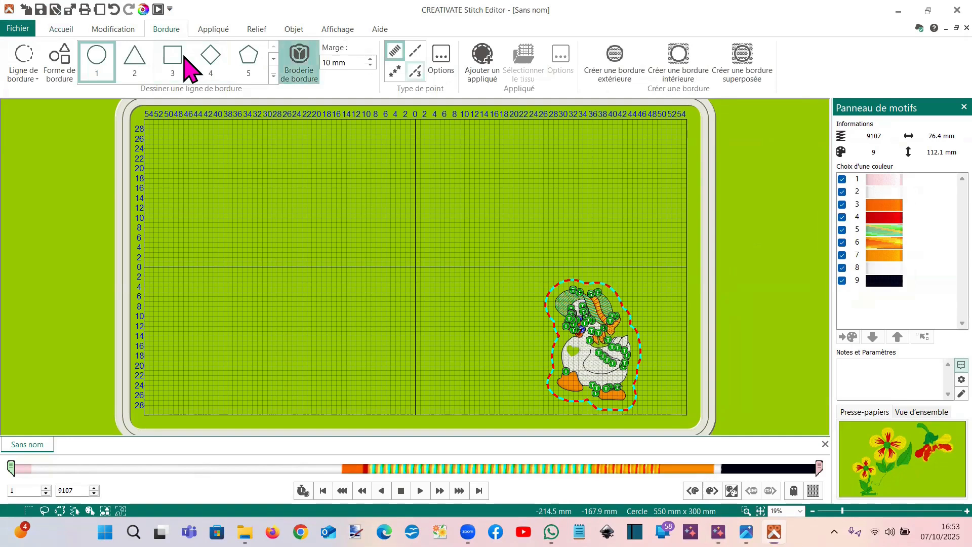
left_click(370, 65)
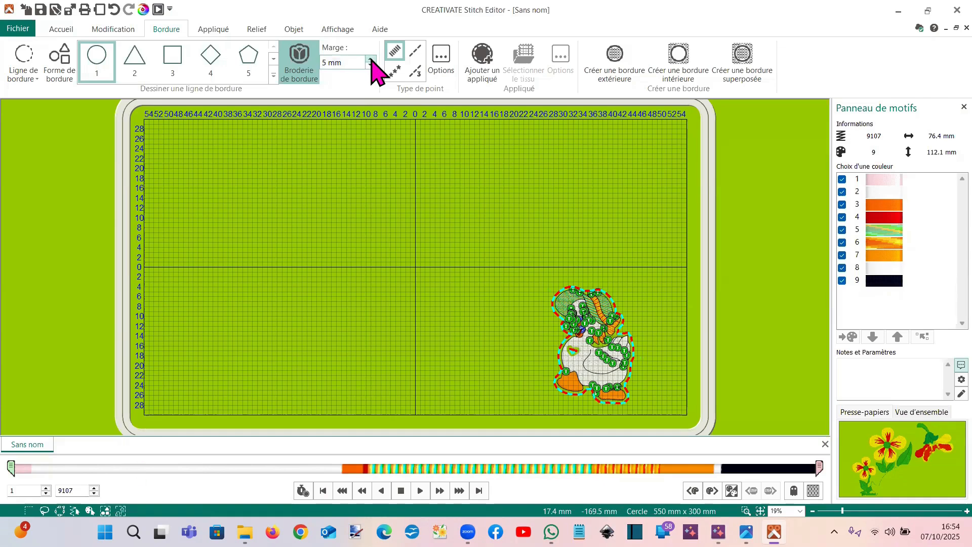
left_click(370, 58)
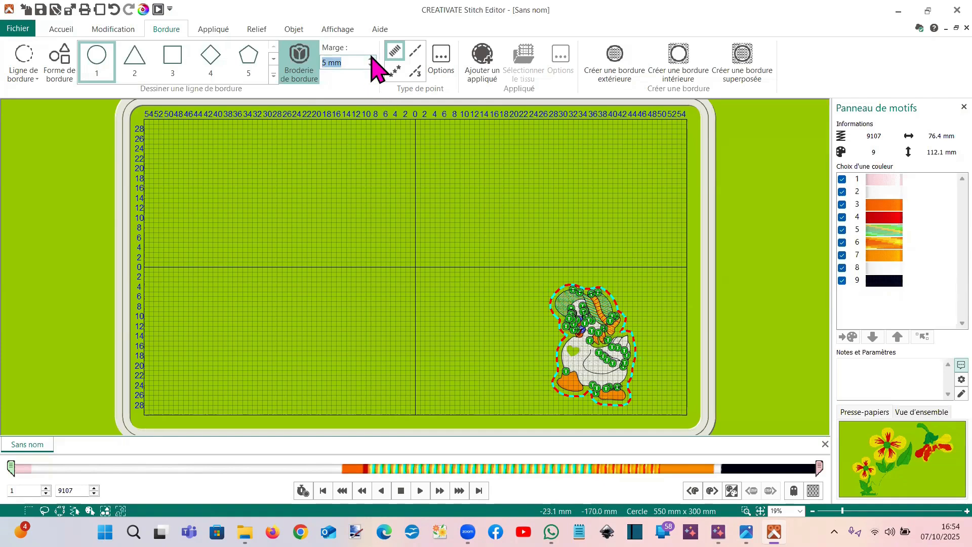
left_click(372, 59)
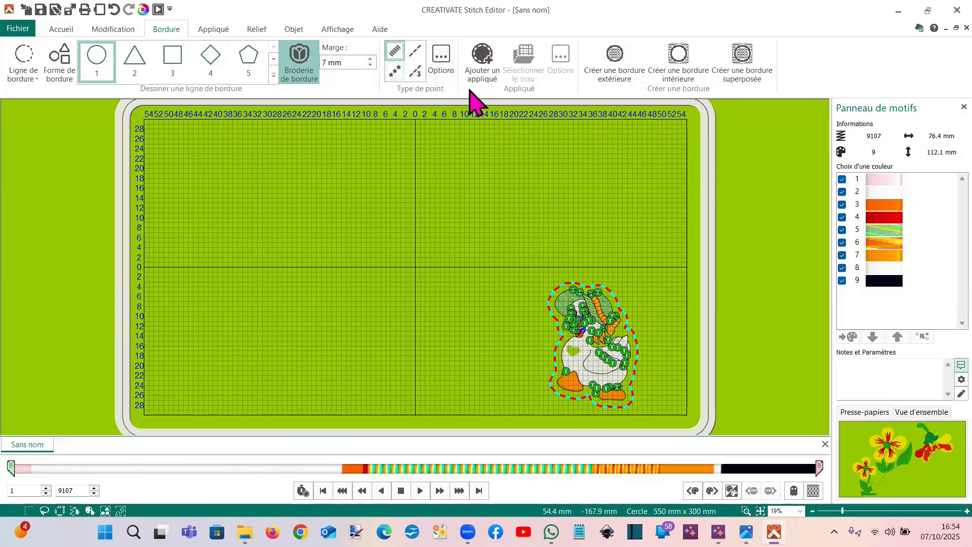
Add an appliqué to the duck's border using the recent red flowered fabric
left_click(483, 72)
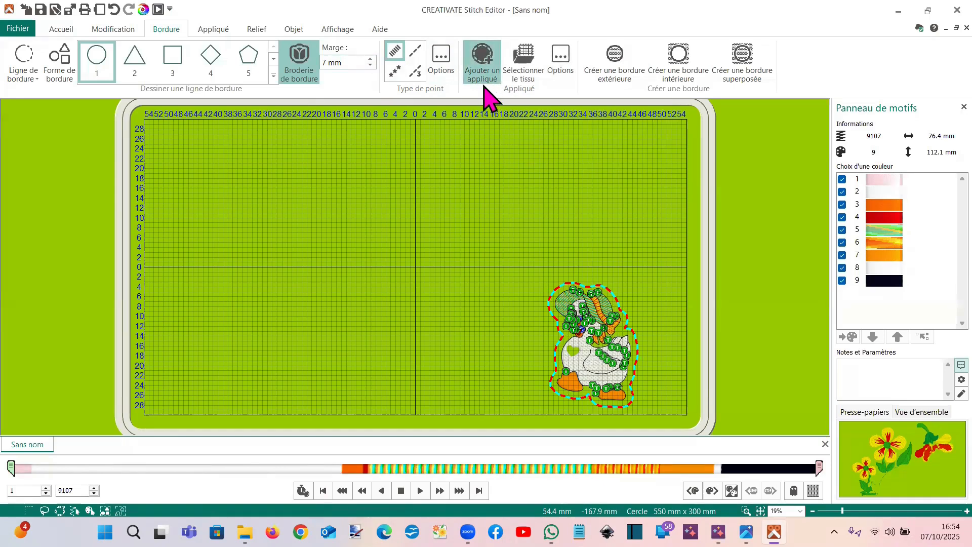
left_click(522, 72)
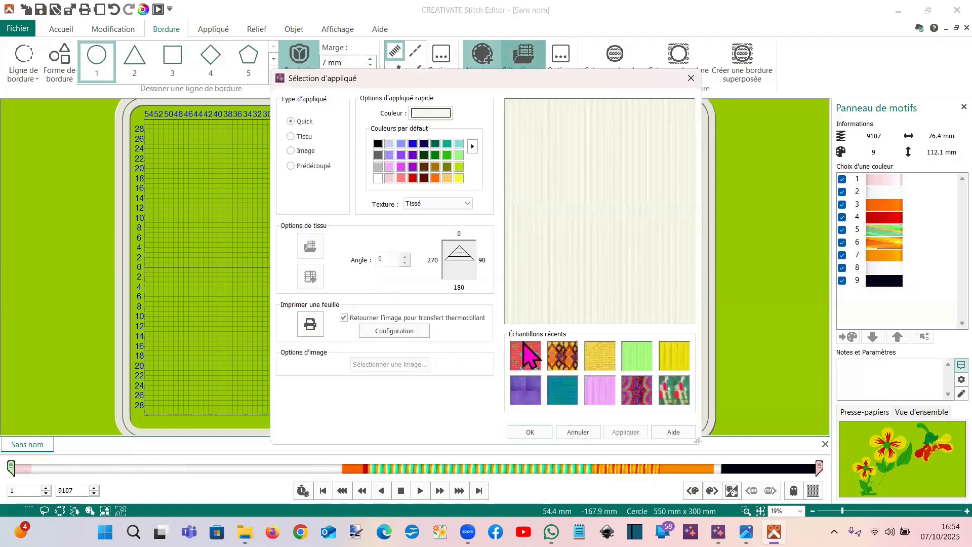
left_click(531, 363)
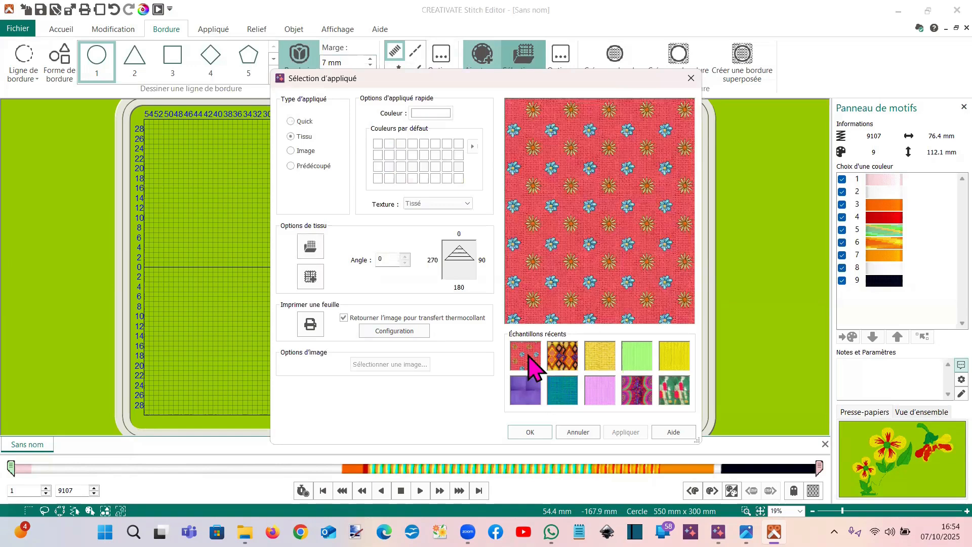
left_click(530, 432)
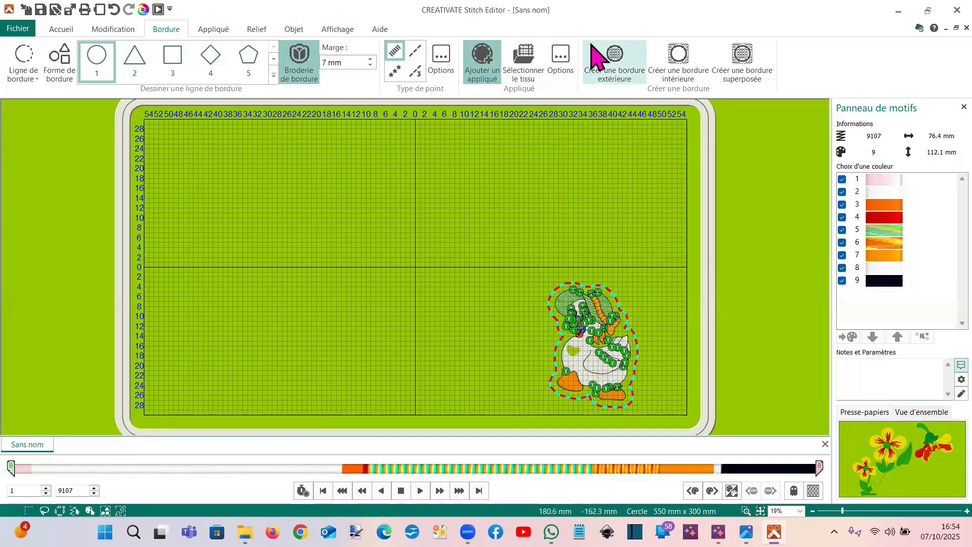
Keep the standard appliqué method, create an outer border around the duck, and return the design to the modèle2 project in CREATIVATE Embroidery
left_click(561, 57)
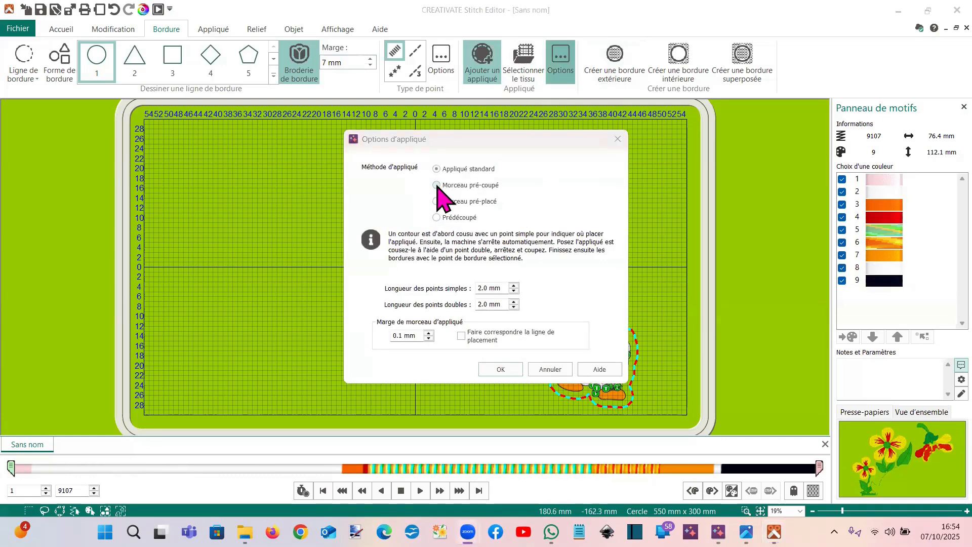
left_click(500, 369)
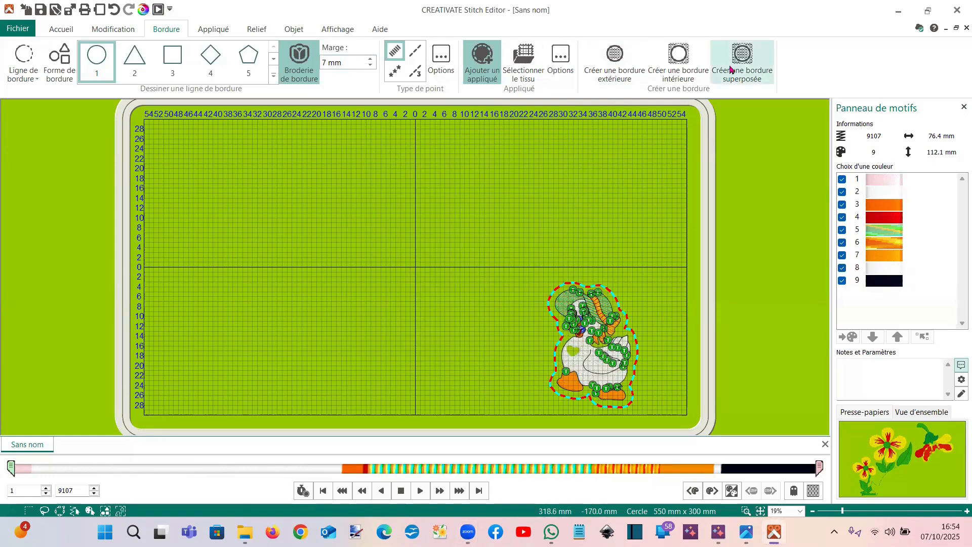
left_click(616, 60)
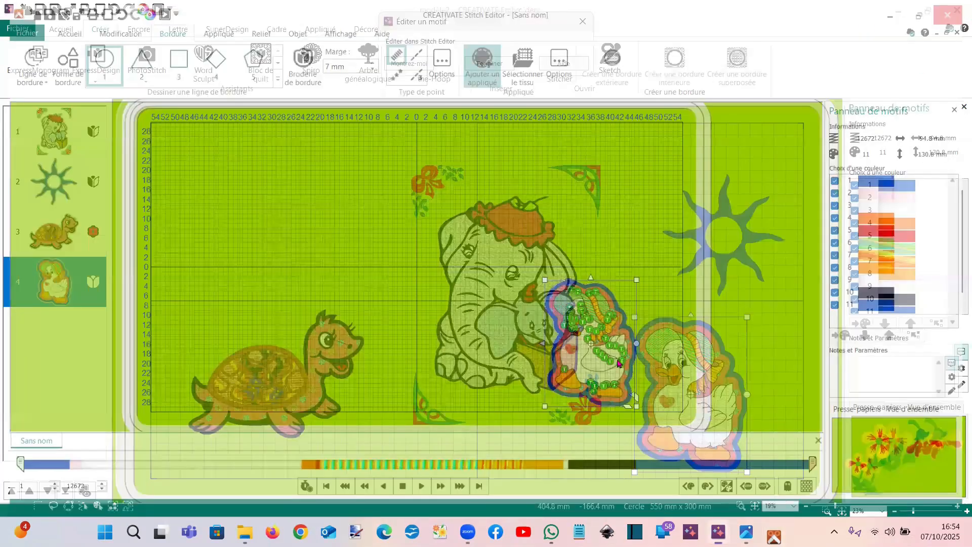
Rearrange the designs in the hoop by shifting the sun and duck slightly up and the elephant and turtle down
left_click(711, 257)
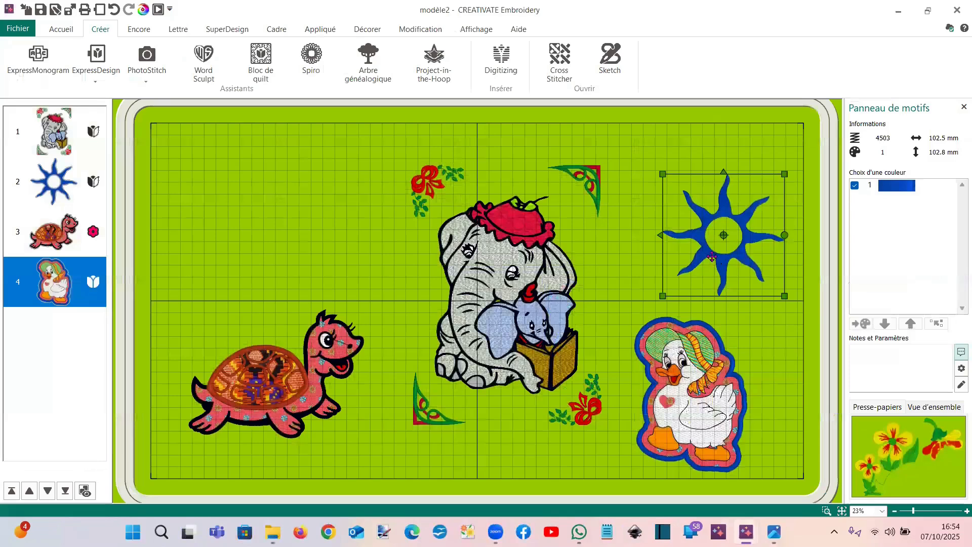
left_click(698, 400)
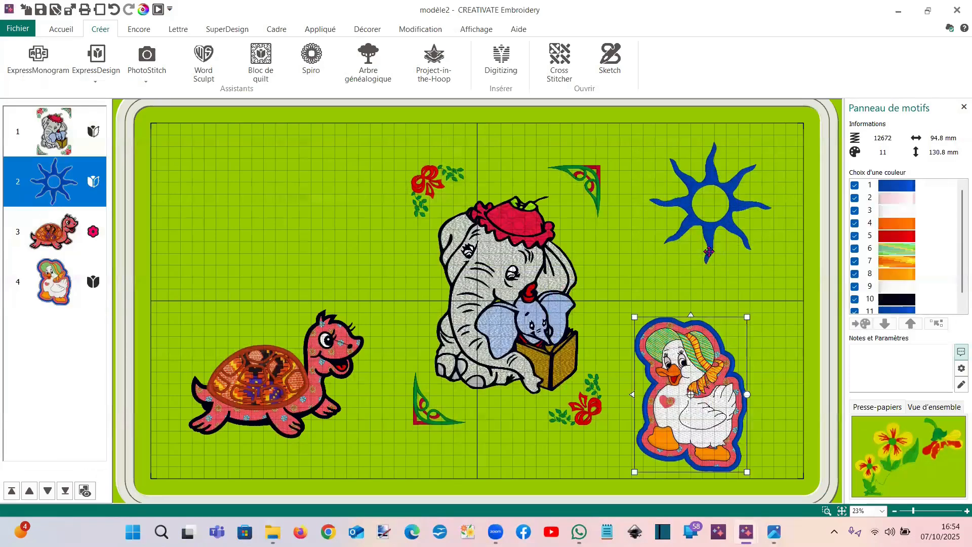
left_click_drag(710, 203, 714, 197)
left_click_drag(699, 375, 707, 358)
left_click_drag(509, 329, 504, 372)
left_click(265, 391)
left_click_drag(254, 408, 256, 423)
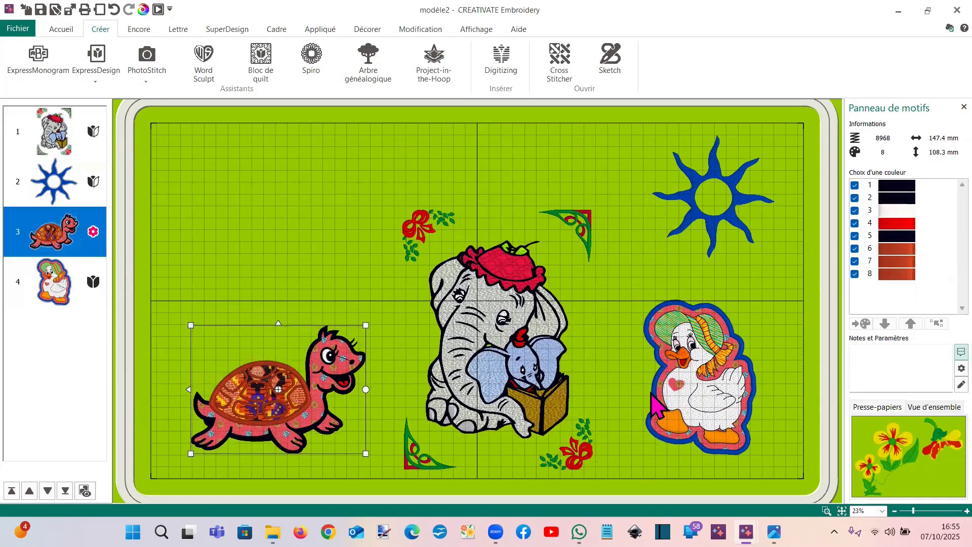
Insert the entered first name as 40 mm lettering in the Copie de Copie de Georgia 20-40mm font, placed in the hoop's upper left area
left_click(178, 32)
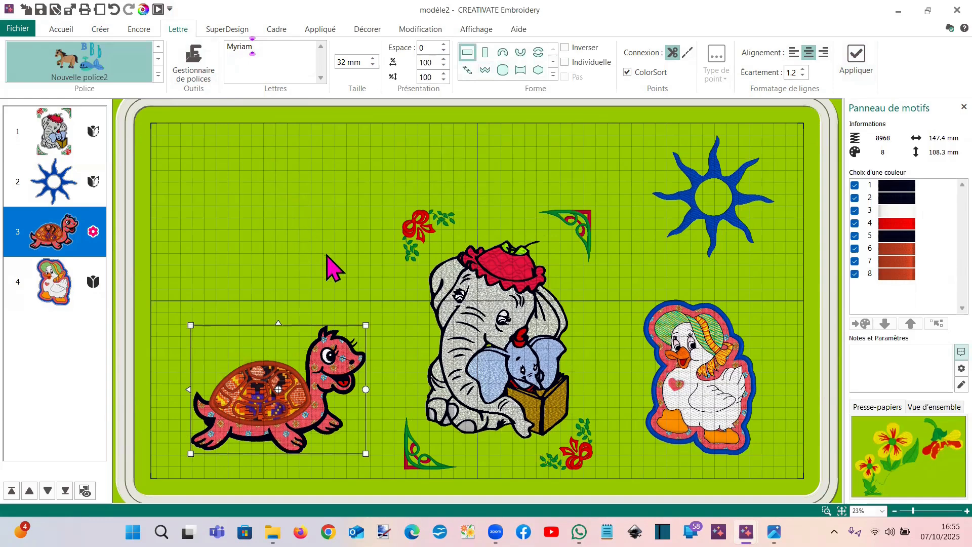
left_click(855, 55)
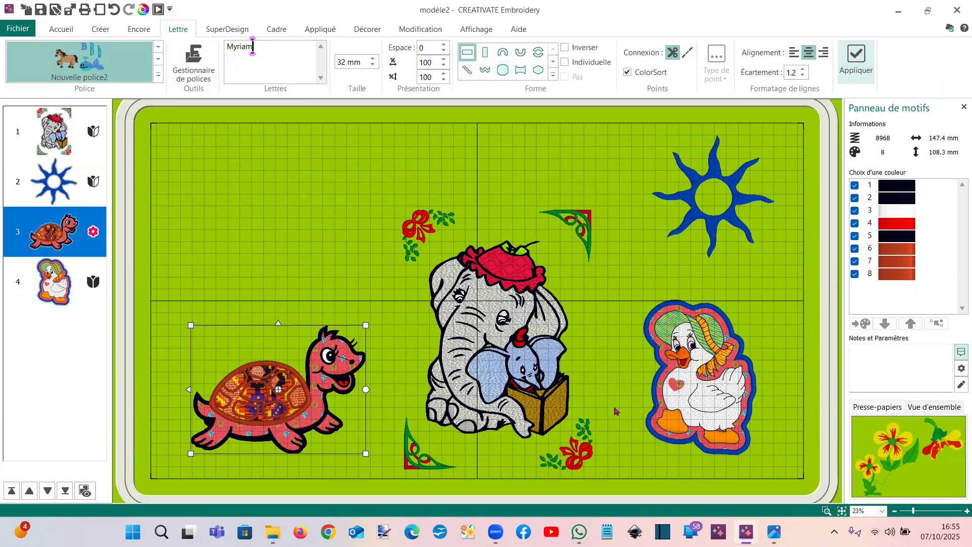
scroll(553, 356, "down", 1)
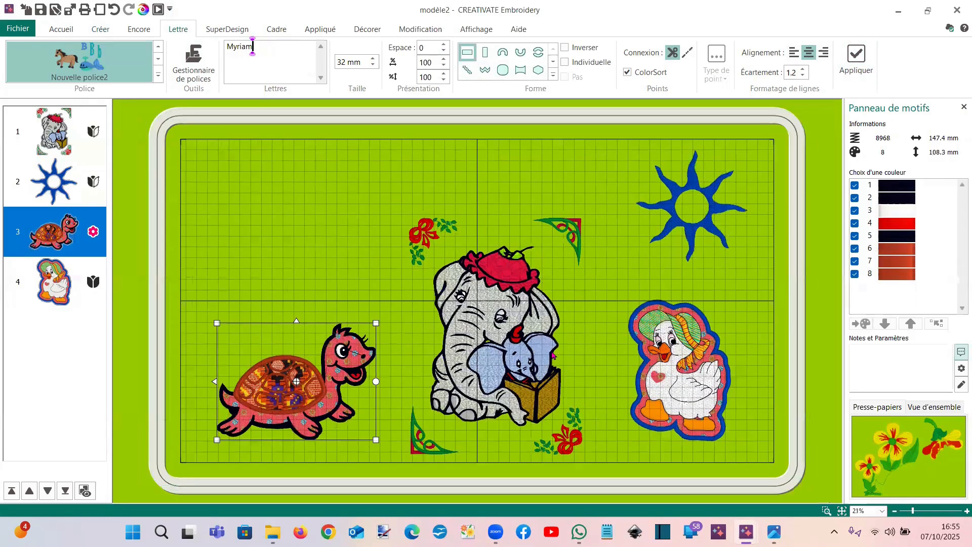
scroll(553, 355, "up", 2)
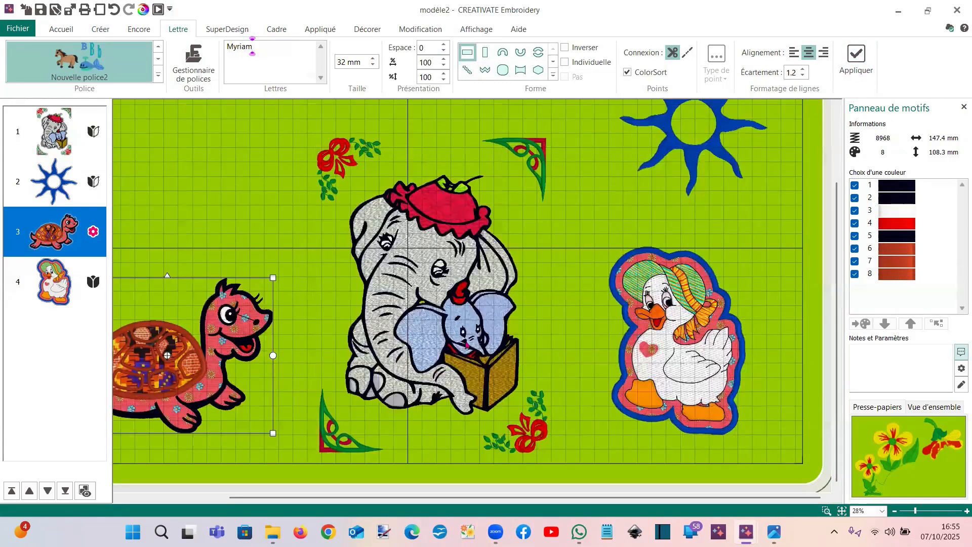
scroll(360, 251, "down", 3)
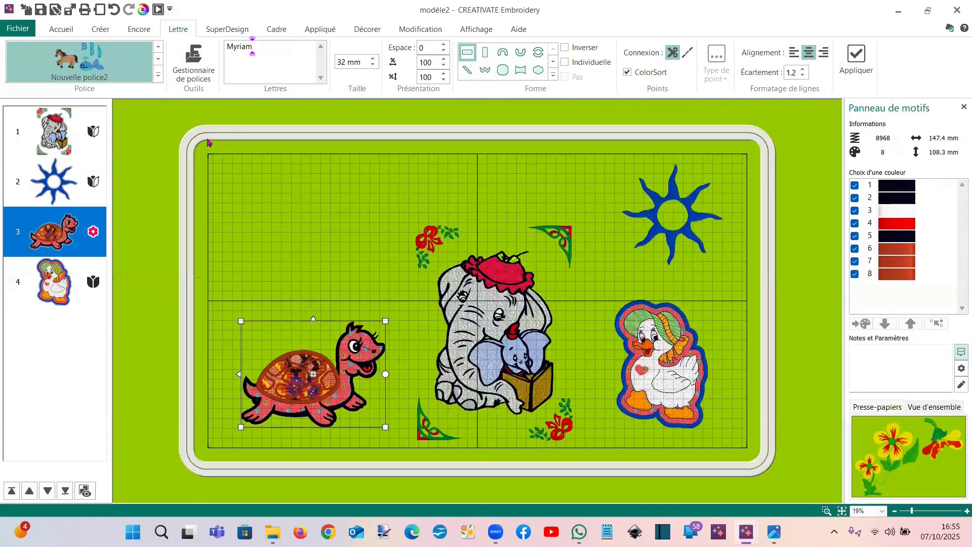
left_click(216, 224)
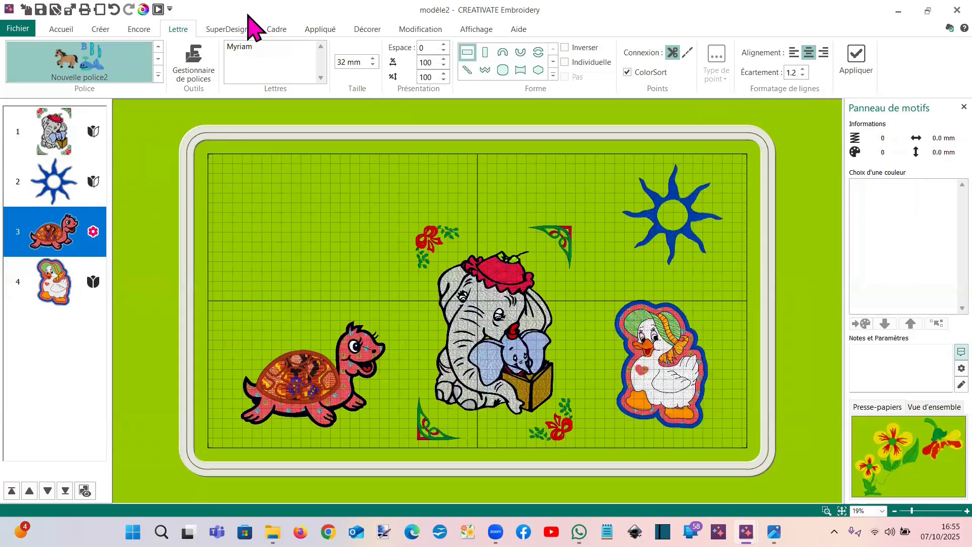
left_click(158, 75)
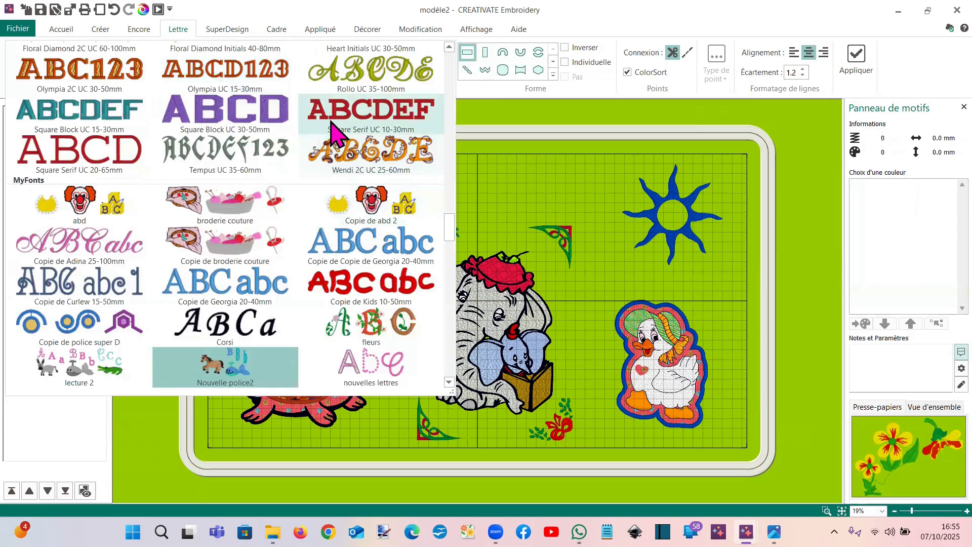
left_click(354, 253)
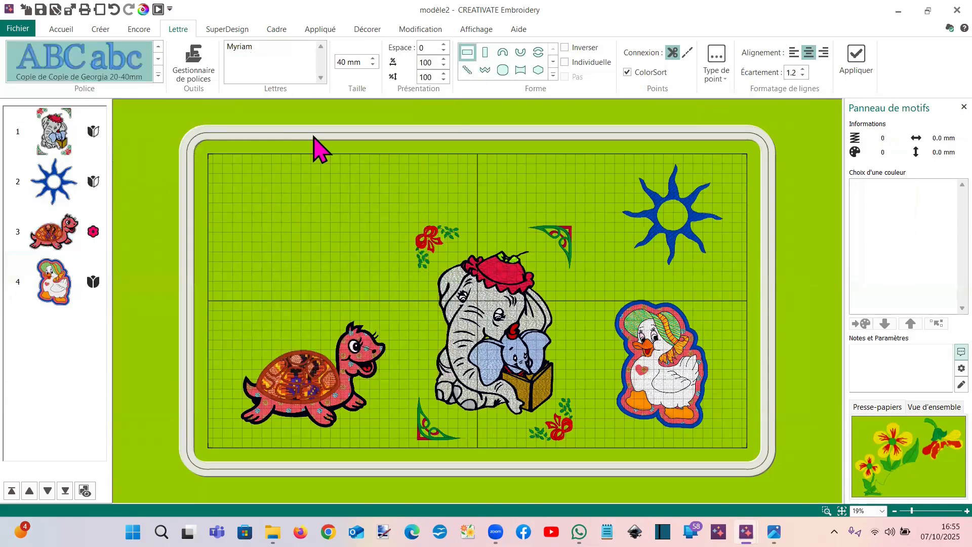
left_click(856, 56)
left_click_drag(482, 318, 344, 227)
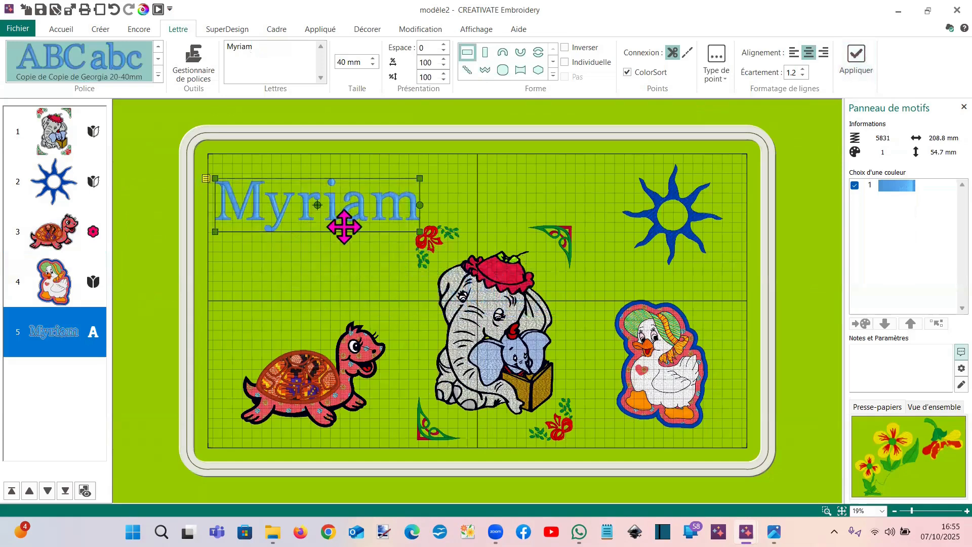
Rotate the name lettering about 21° counterclockwise and shift it slightly down
left_click_drag(419, 205, 416, 179)
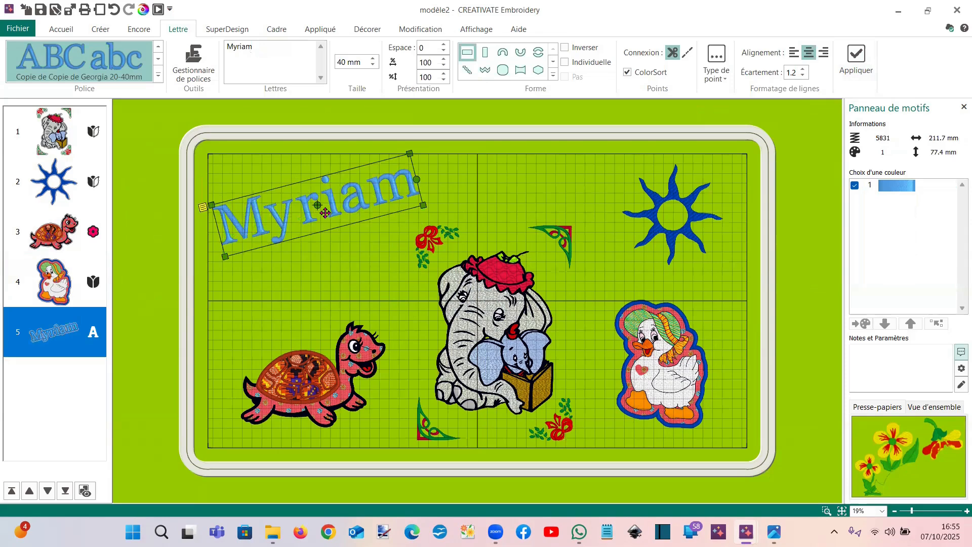
left_click_drag(325, 212, 328, 234)
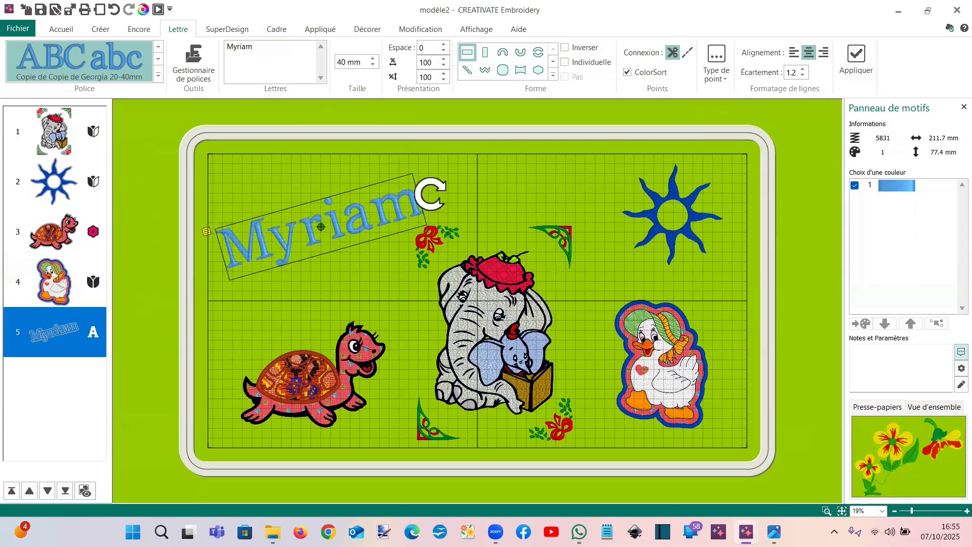
left_click_drag(430, 192, 426, 181)
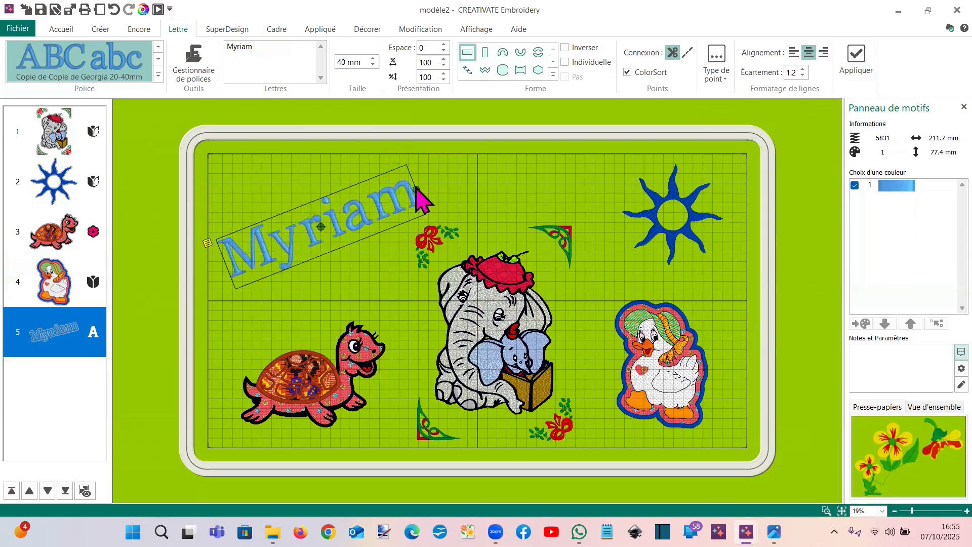
Reduce the name lettering's size to 31 mm in its properties
right_click(373, 217)
left_click(484, 234)
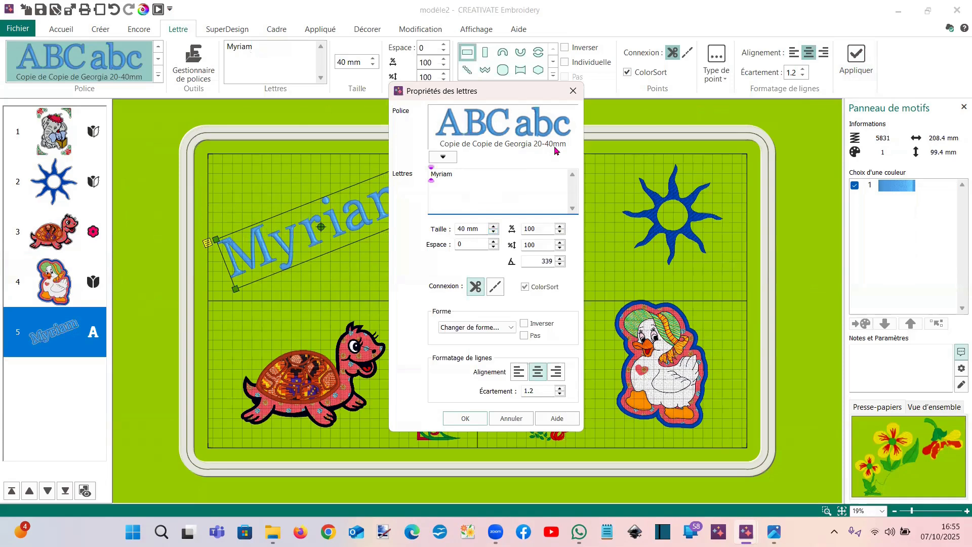
left_click(494, 231)
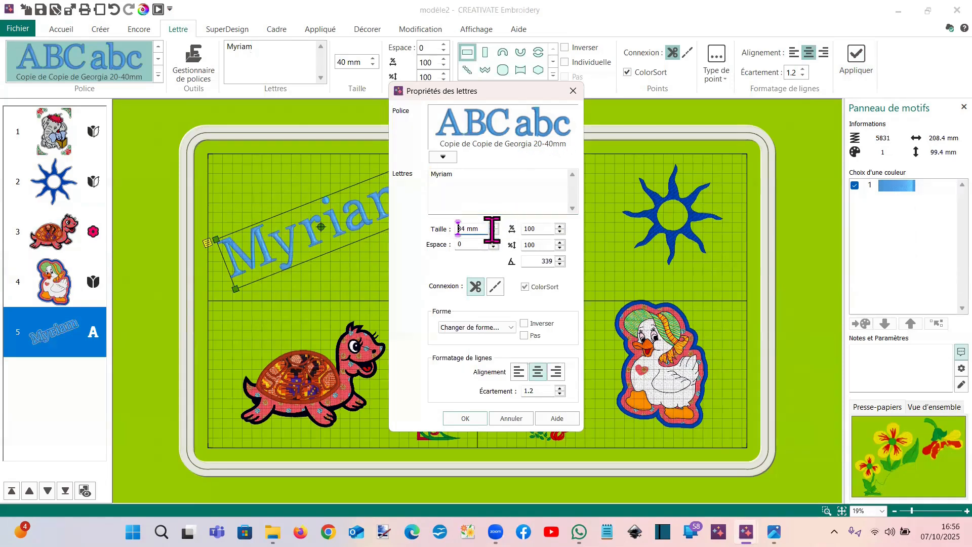
left_click(494, 232)
left_click(494, 232)
left_click(494, 232)
left_click(464, 418)
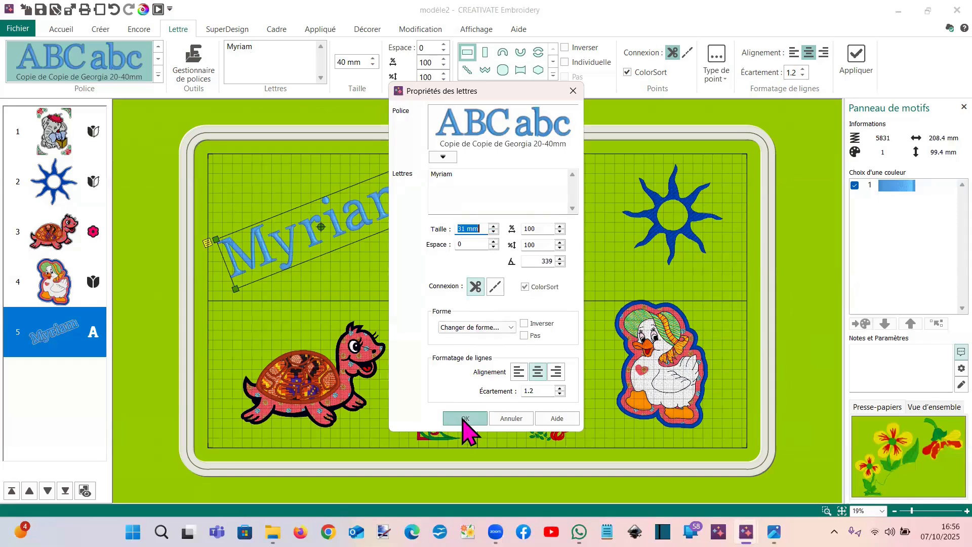
Move the elephant up near the hoop's centre and place the slanted name lettering just above the turtle
left_click_drag(327, 237, 319, 233)
left_click_drag(459, 355, 455, 329)
left_click_drag(327, 215, 336, 257)
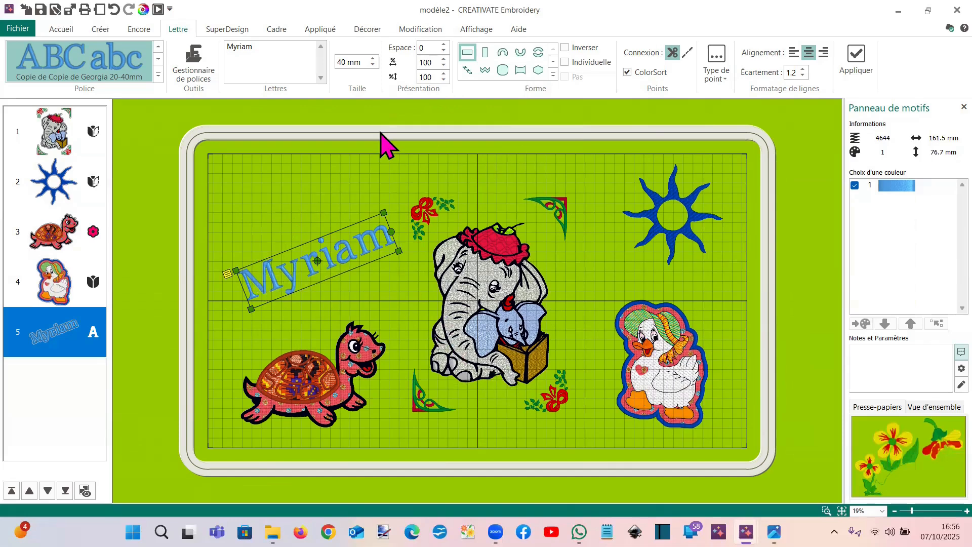
Add a rectangular appliqué frame, enlarge it to about 542 by 289 mm around all designs and move it first in the stitch order
left_click(276, 32)
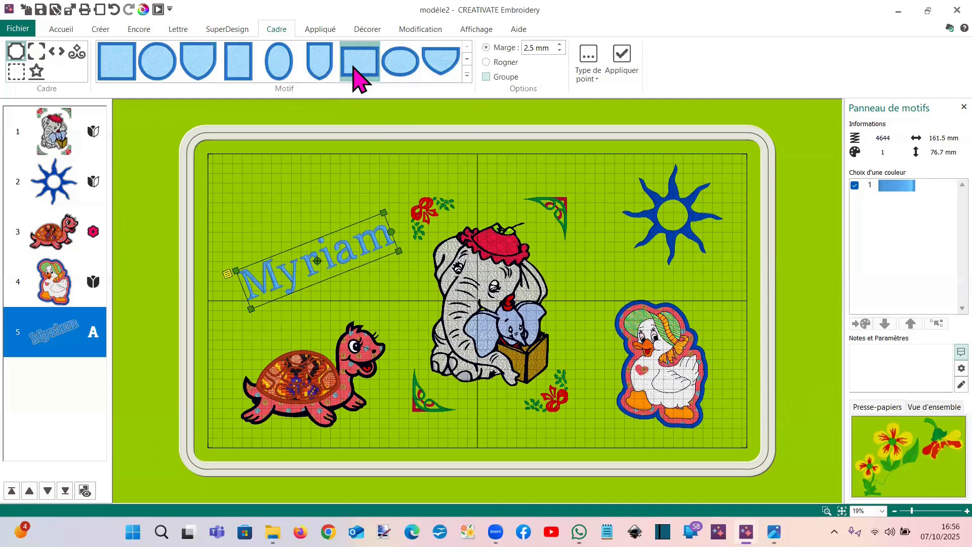
left_click(622, 63)
left_click_drag(397, 328, 740, 407)
left_click_drag(232, 199, 217, 159)
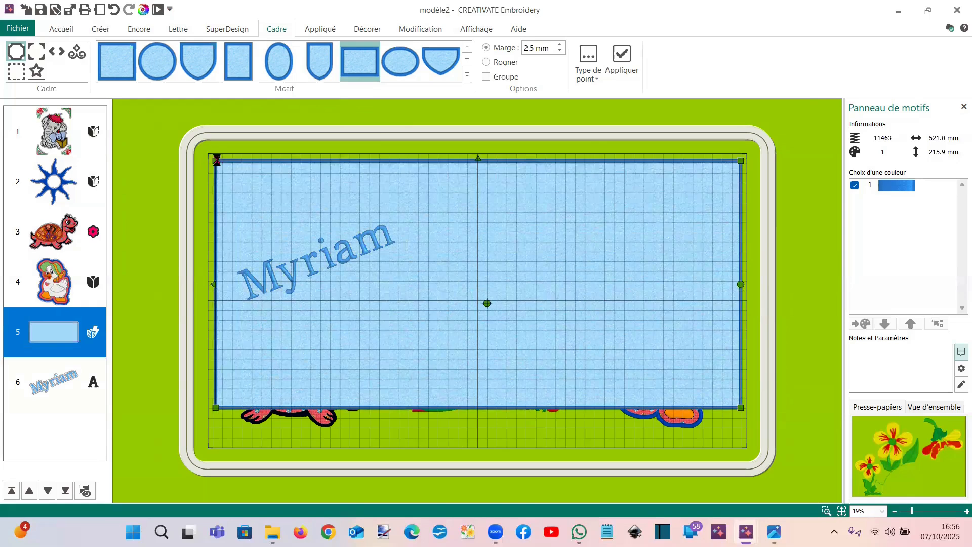
left_click_drag(215, 406, 212, 438)
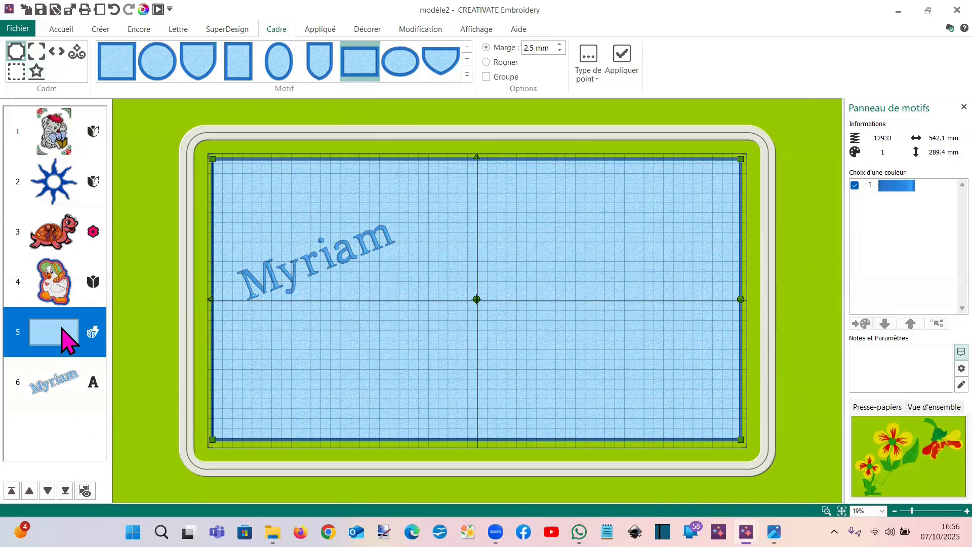
left_click(11, 490)
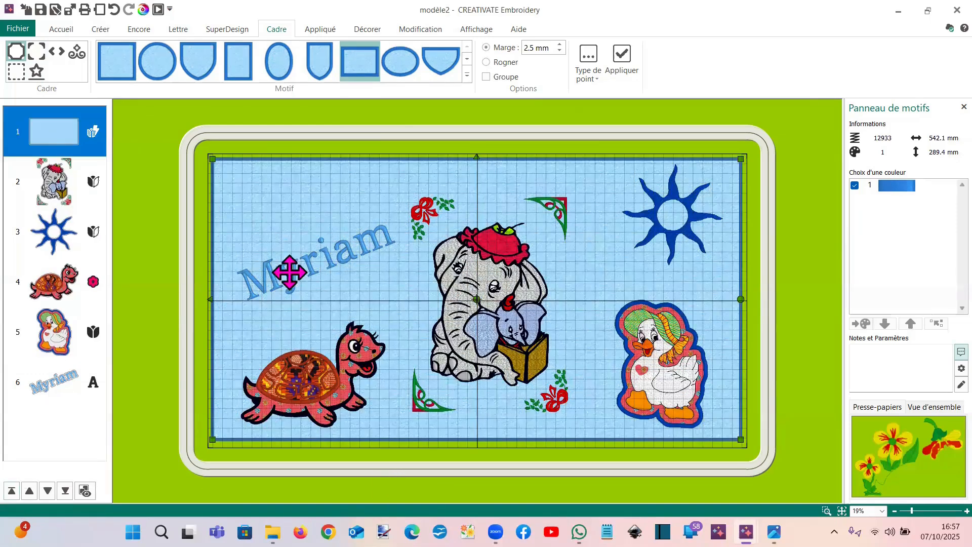
Switch the frame's appliqué to fabric and load the plain dark red fabric image from the TISSUS folder, keeping the proposed crop
right_click(329, 223)
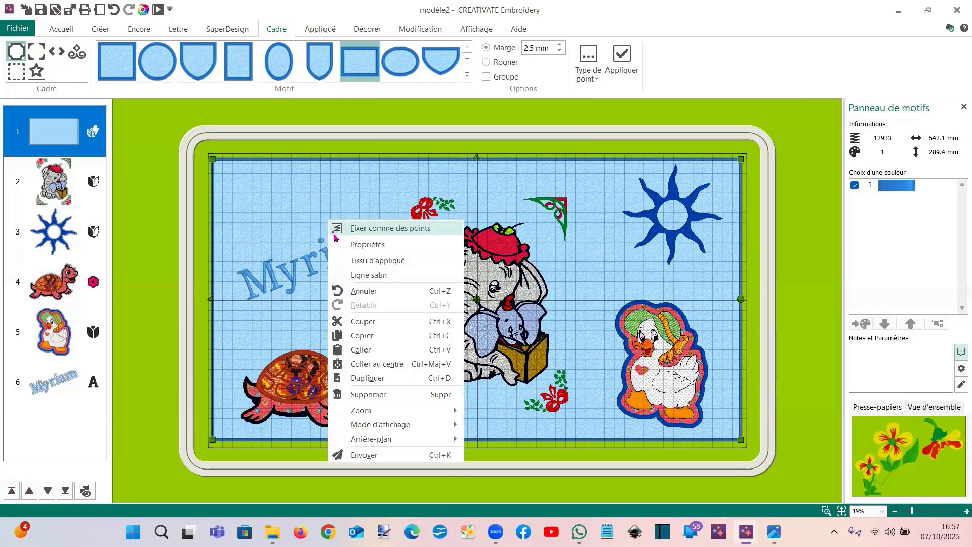
left_click(361, 261)
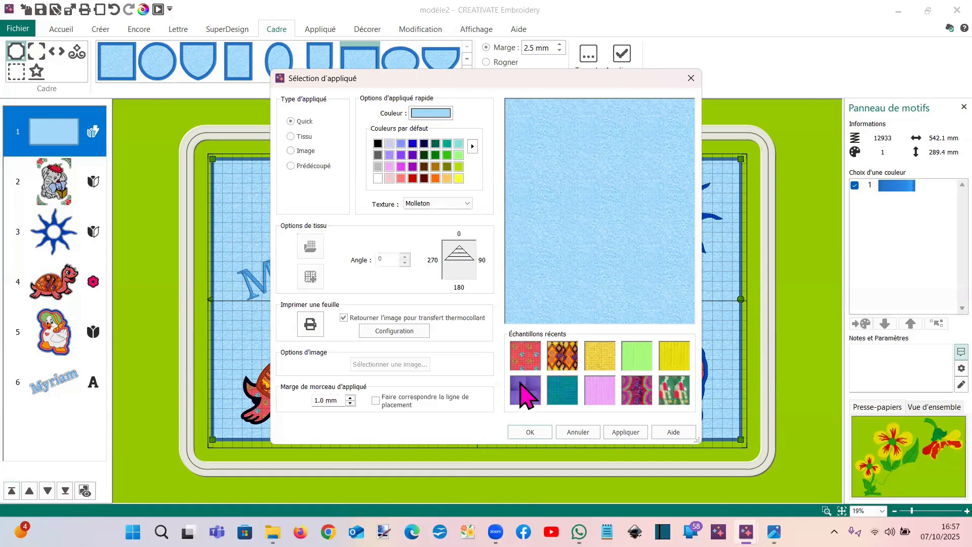
left_click(291, 136)
left_click(310, 277)
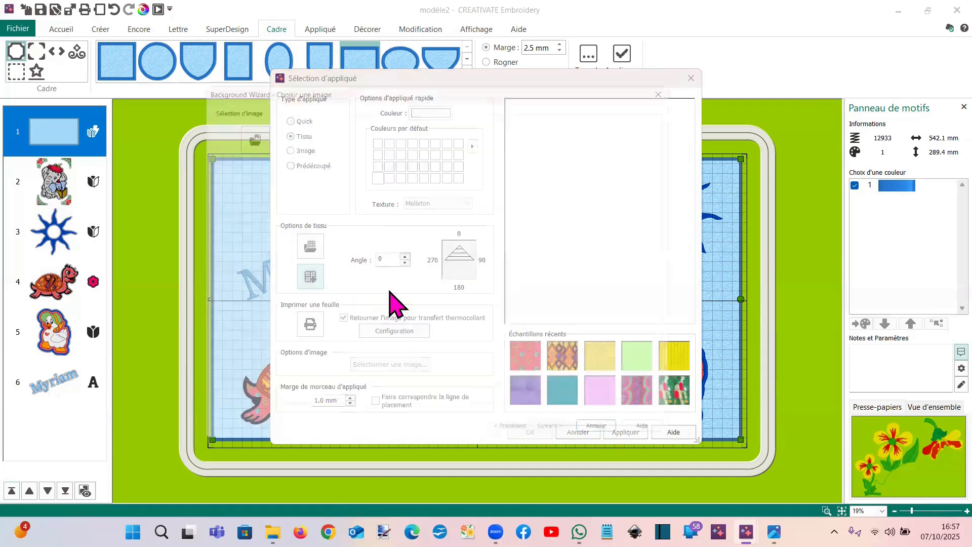
left_click(237, 128)
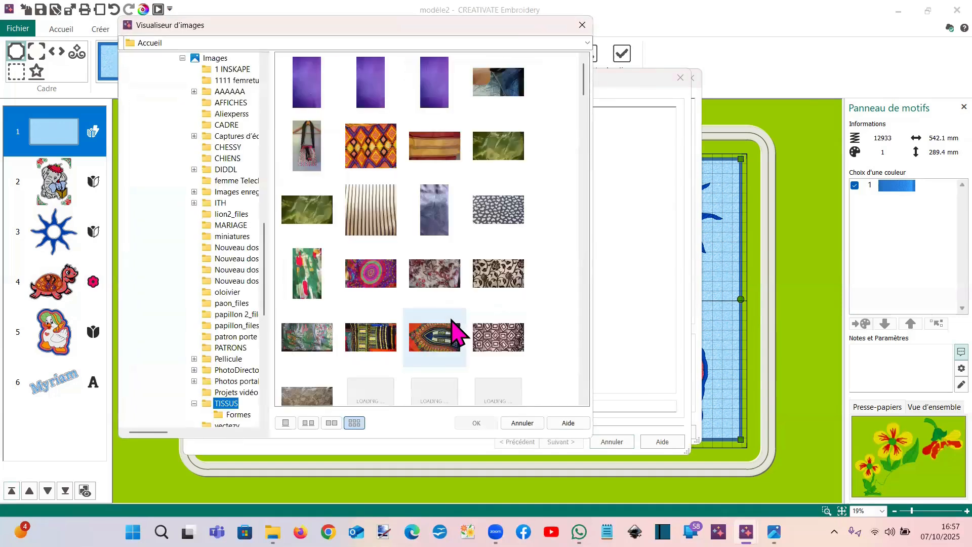
scroll(456, 327, "down", 2)
left_click(498, 226)
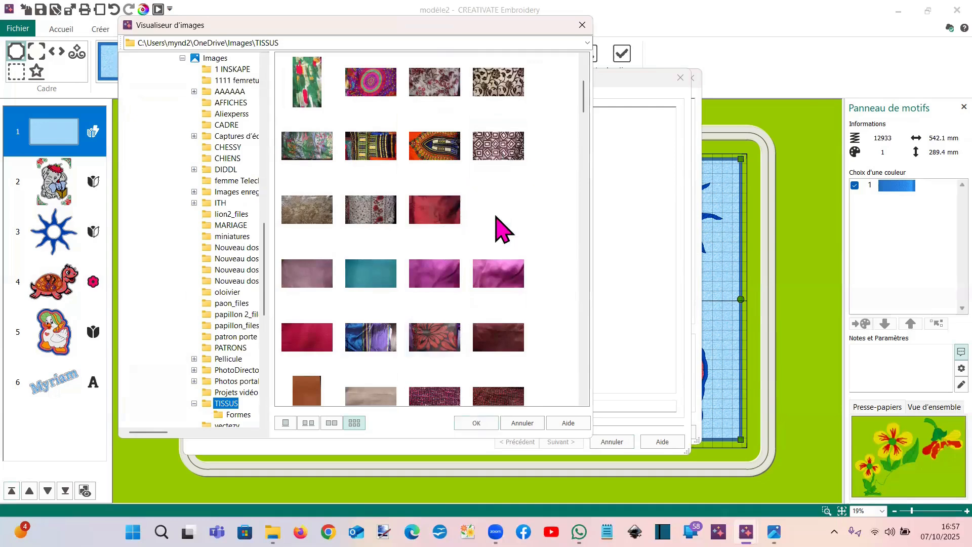
left_click(476, 423)
left_click(551, 444)
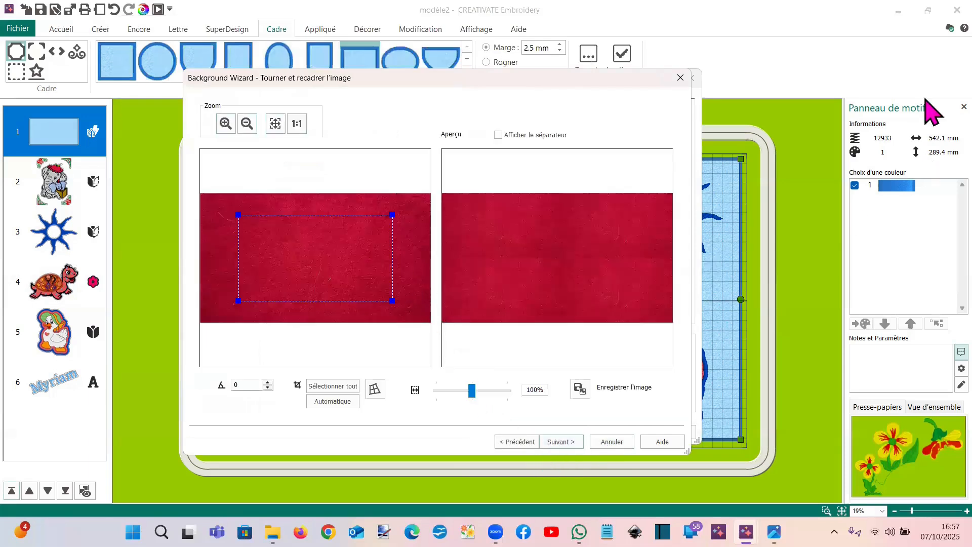
left_click(547, 438)
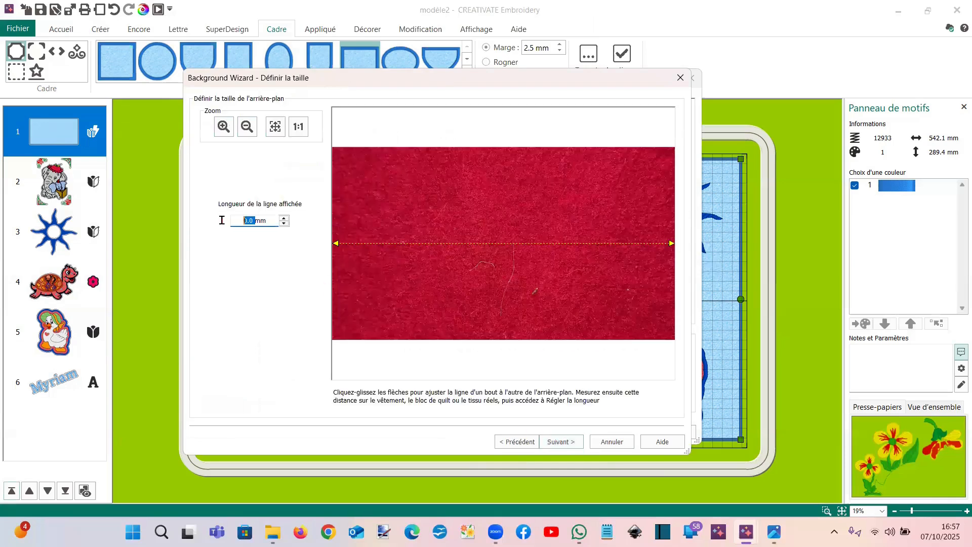
Try to set the fabric's displayed line length to 500 mm
type("5")
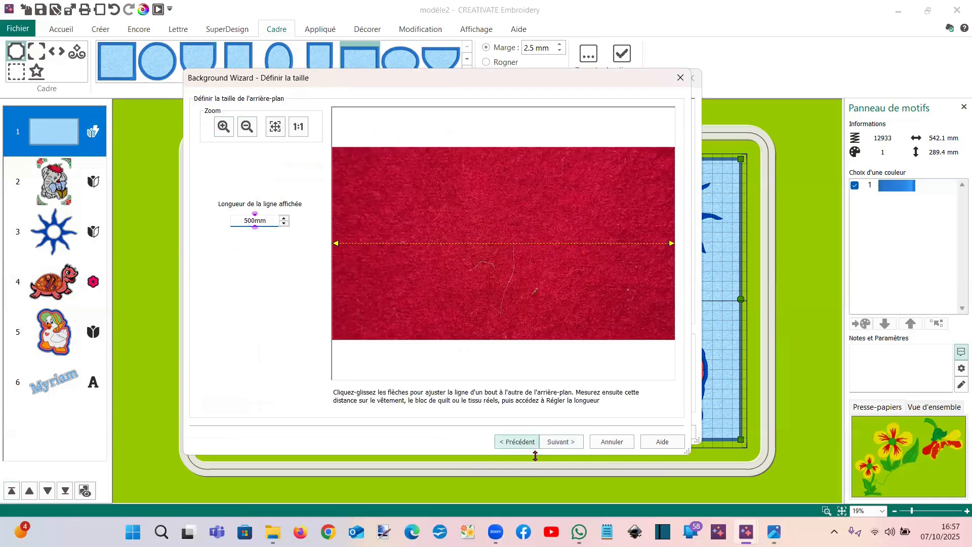
left_click(560, 442)
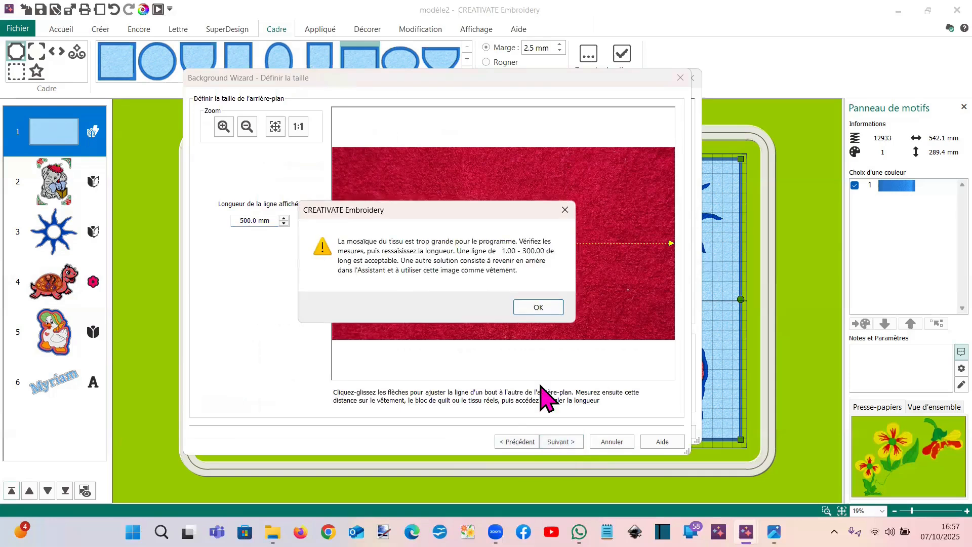
left_click(532, 307)
Set the fabric's displayed line length to 100 mm, finish the wizard and apply the red fabric to the frame
left_click_drag(257, 222, 234, 221)
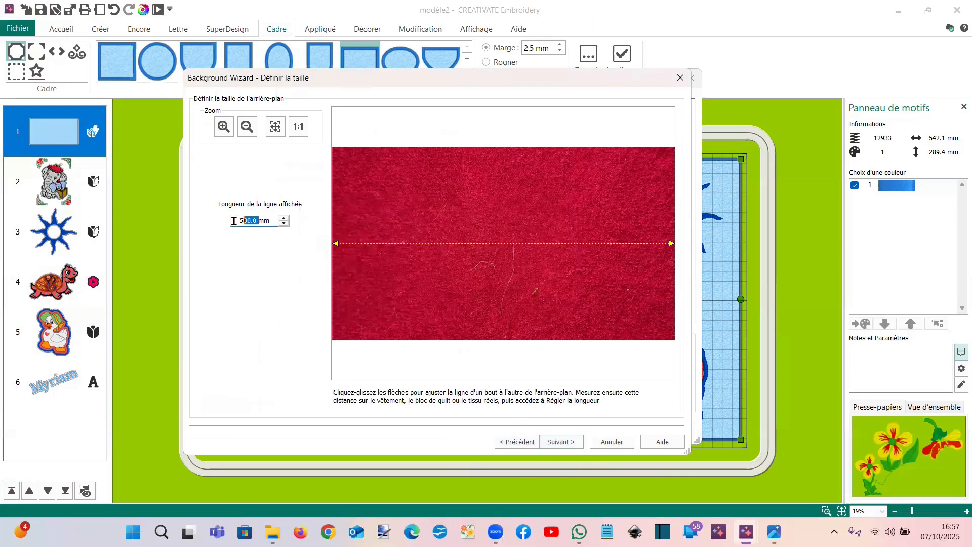
type("100")
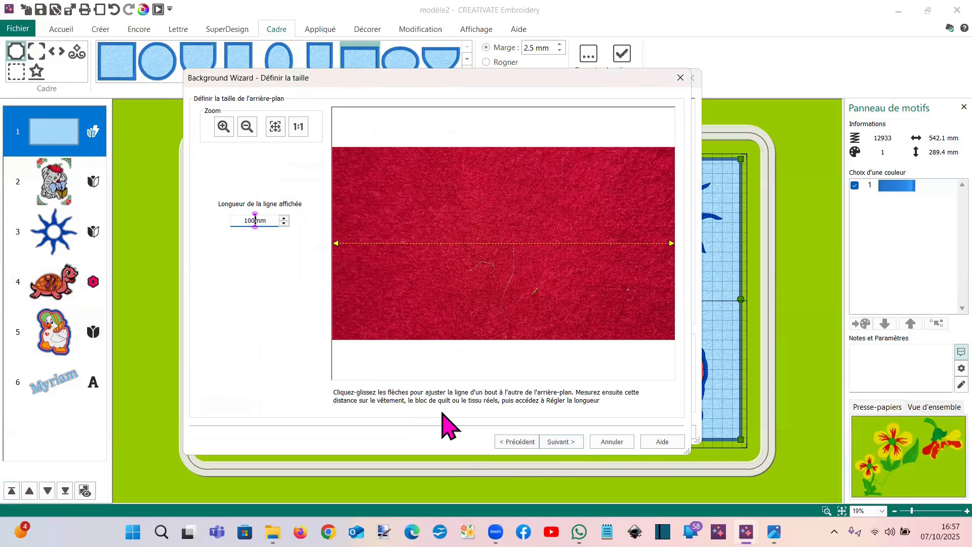
left_click(562, 443)
left_click(561, 442)
left_click(521, 431)
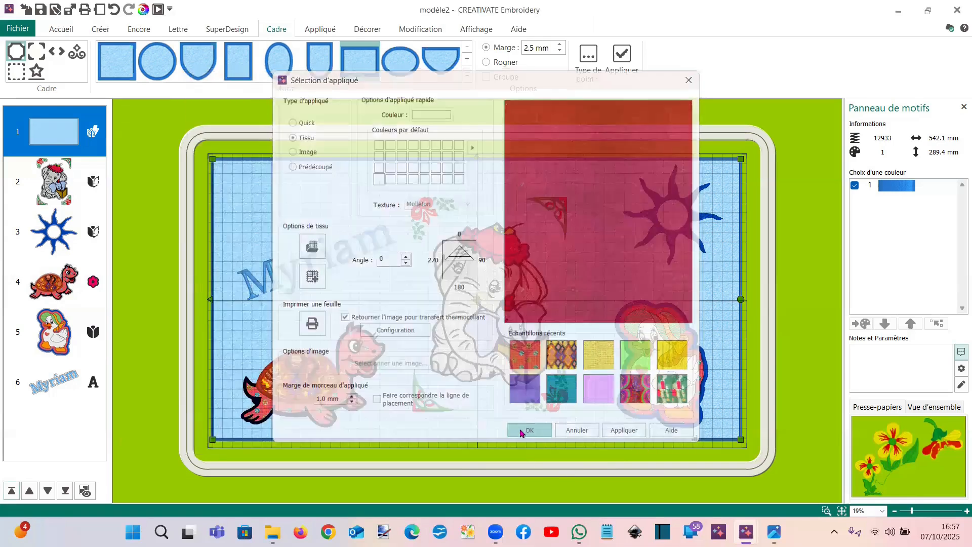